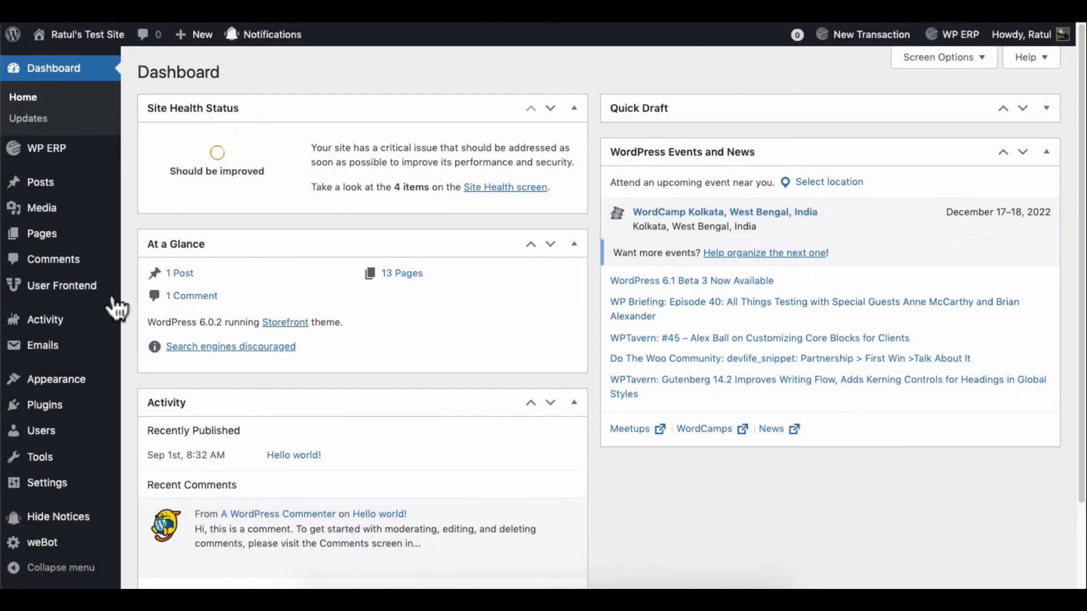
Step: Switch on the BuddyPress Profile toggle on the WP User Frontend Modules page
mouse_move(102, 288)
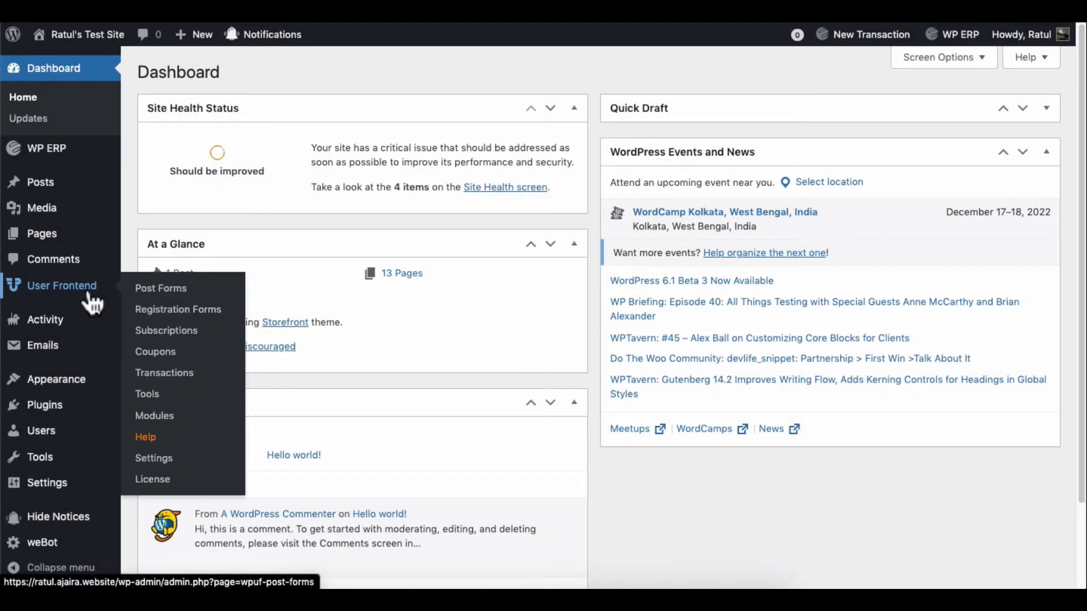
left_click(164, 417)
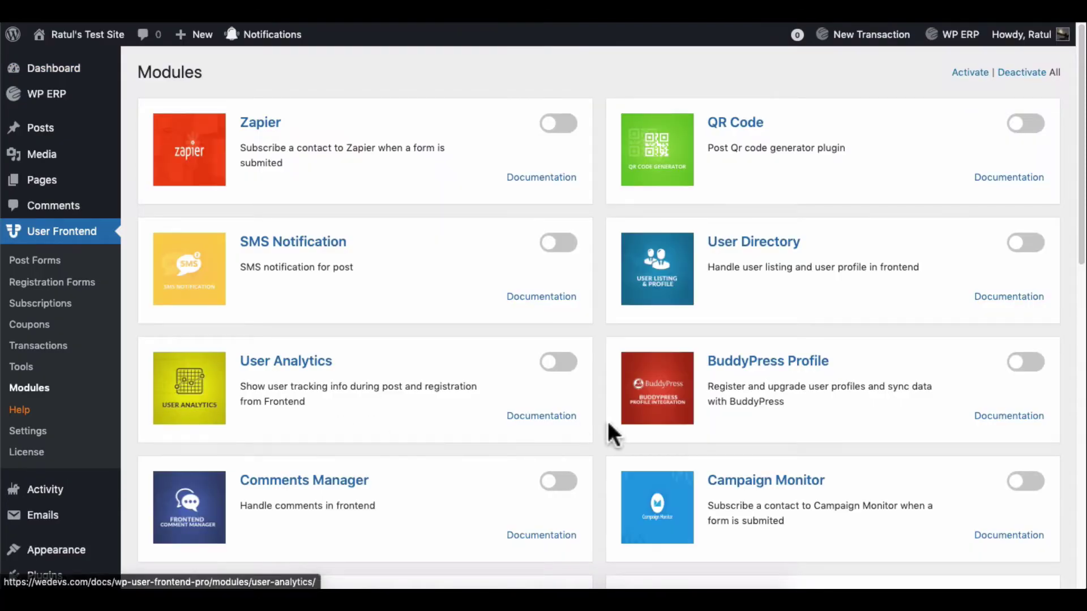
left_click(1024, 365)
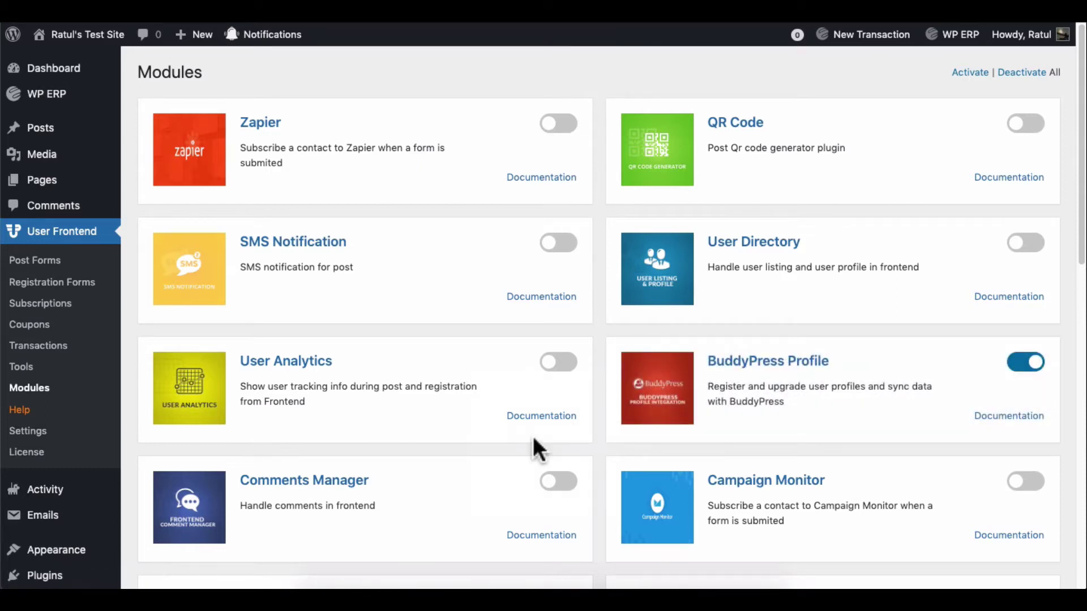
scroll(54, 413, "down", 5)
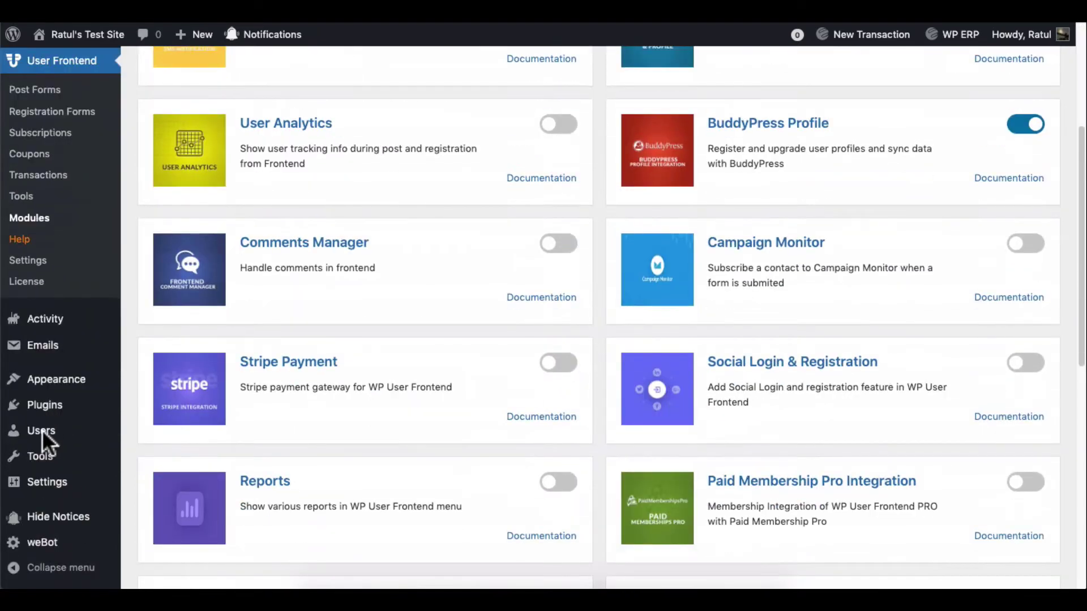
mouse_move(41, 436)
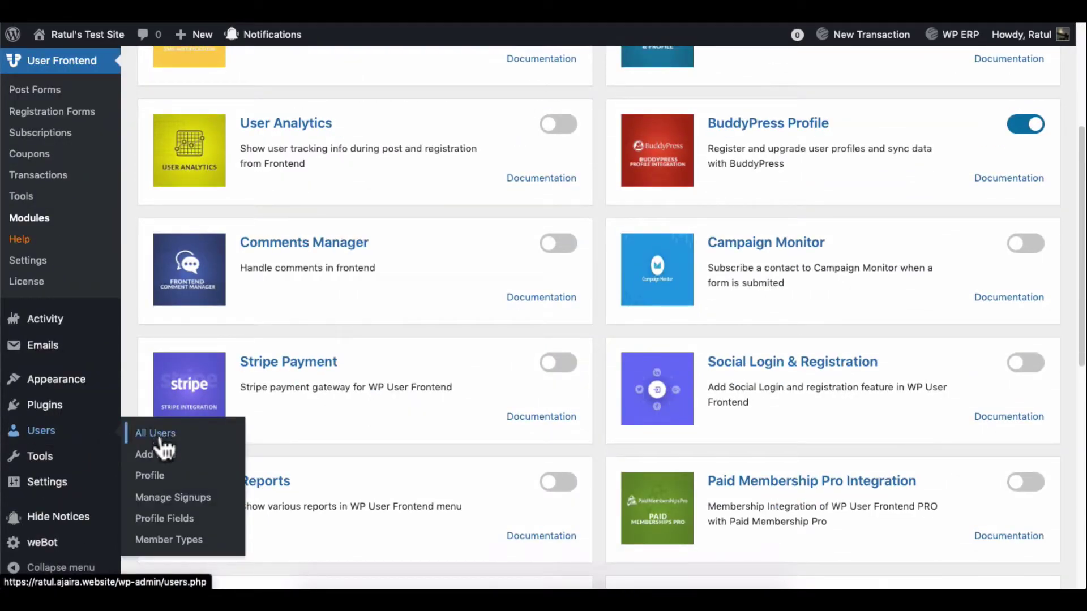
Step: Add a 'Job Title' Text Box profile field, Not Required, shown in sign-up
left_click(168, 524)
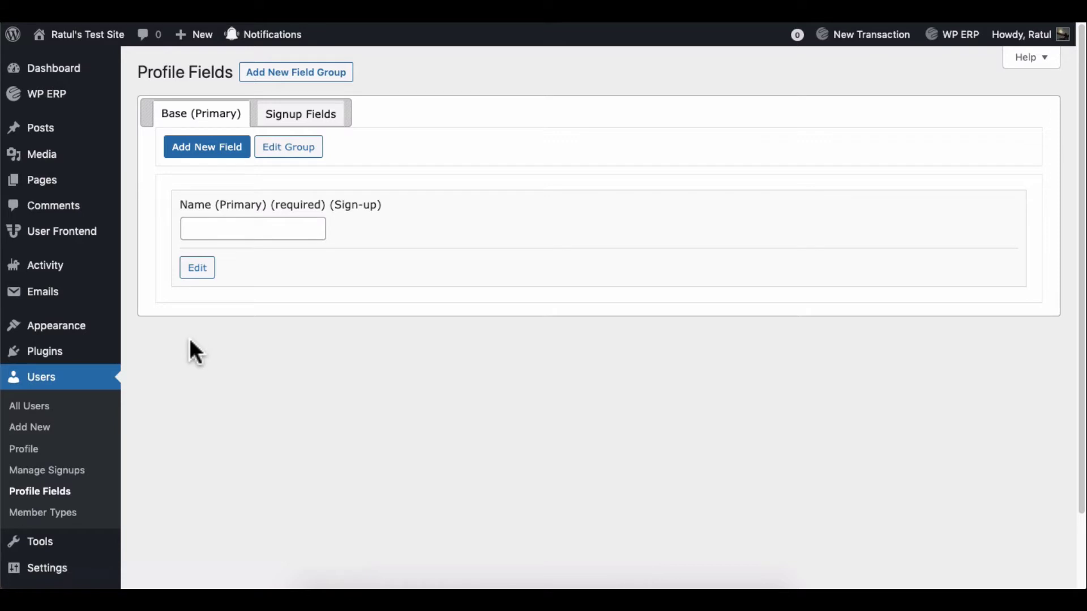
left_click(199, 158)
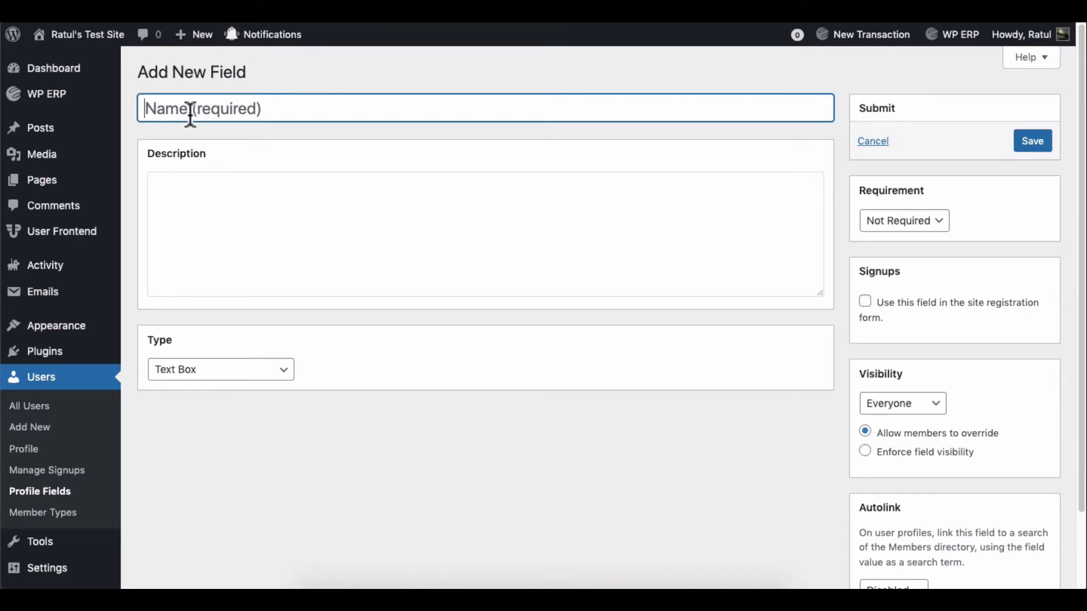
type("Job Title")
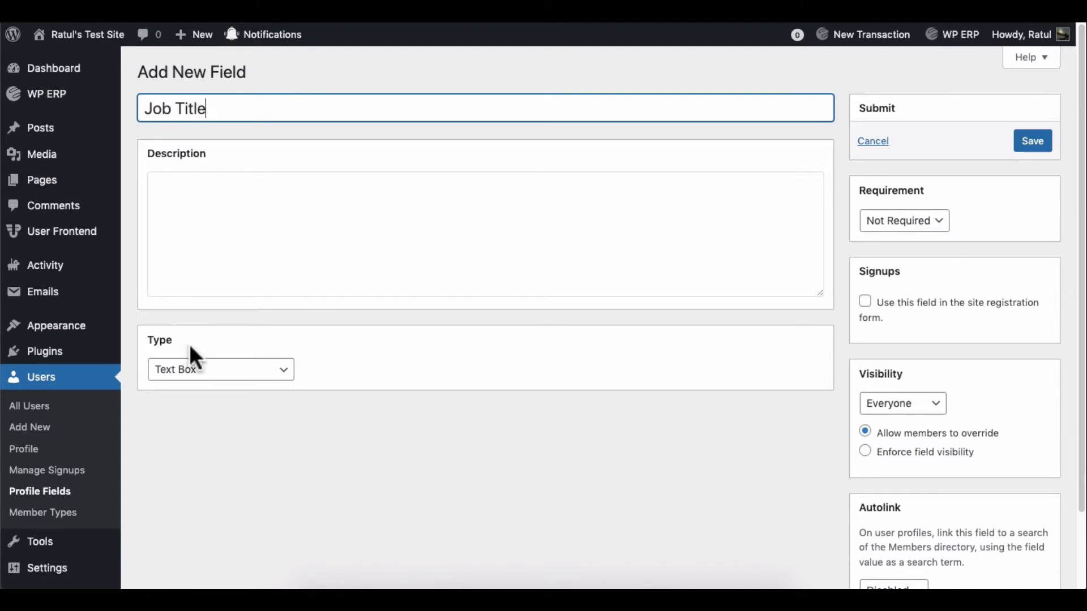
left_click(189, 365)
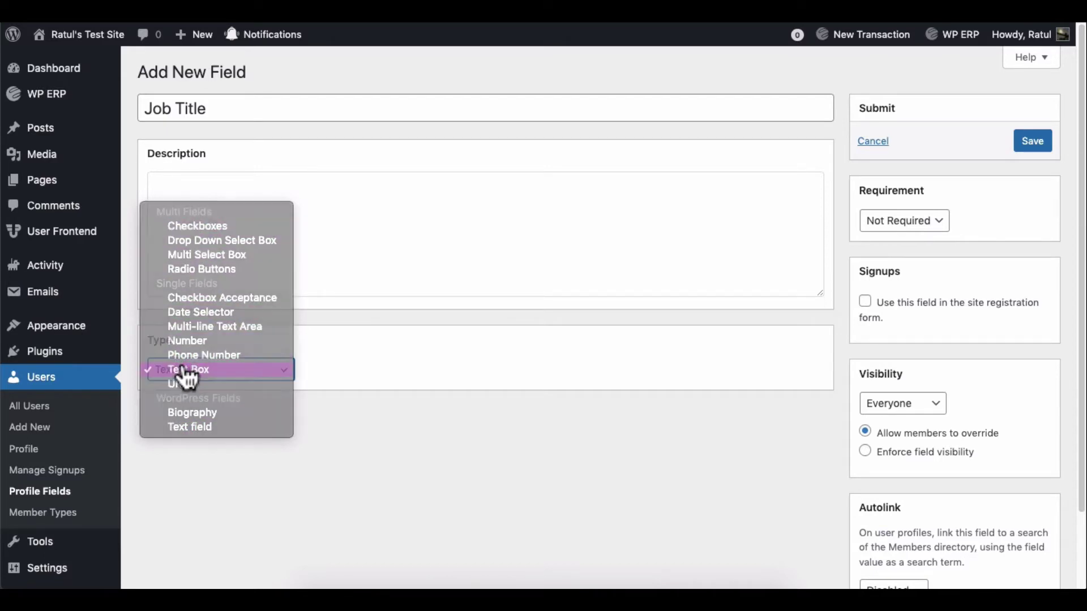
left_click(182, 370)
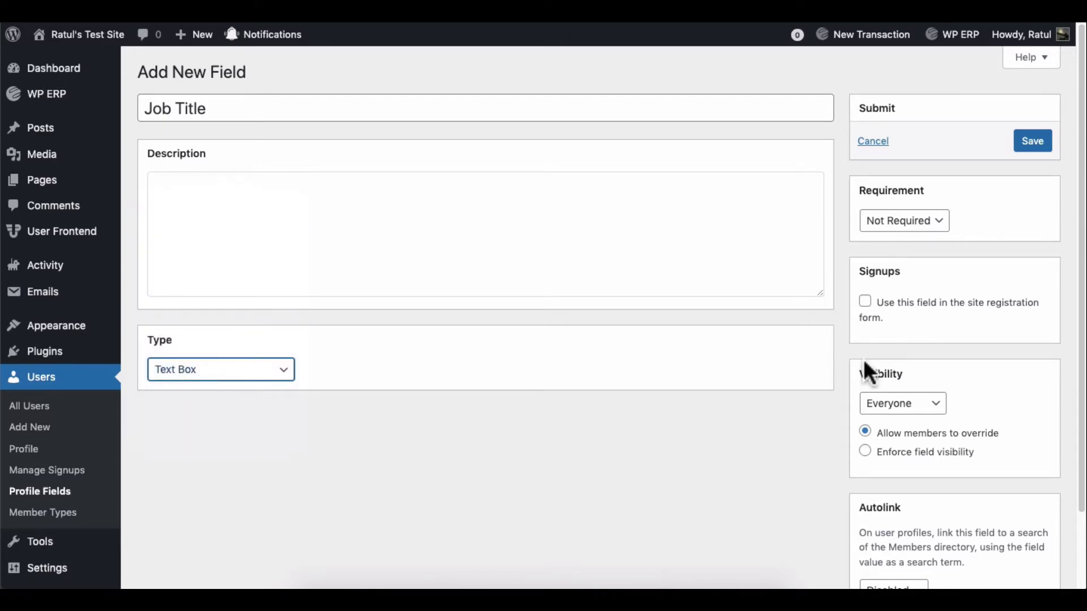
left_click(866, 304)
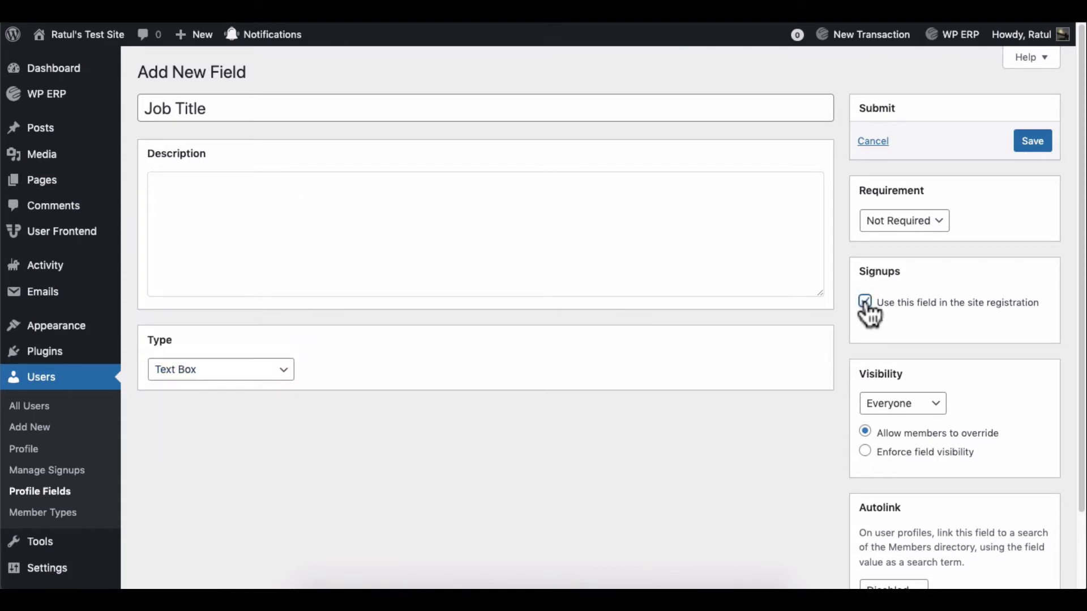
left_click(870, 224)
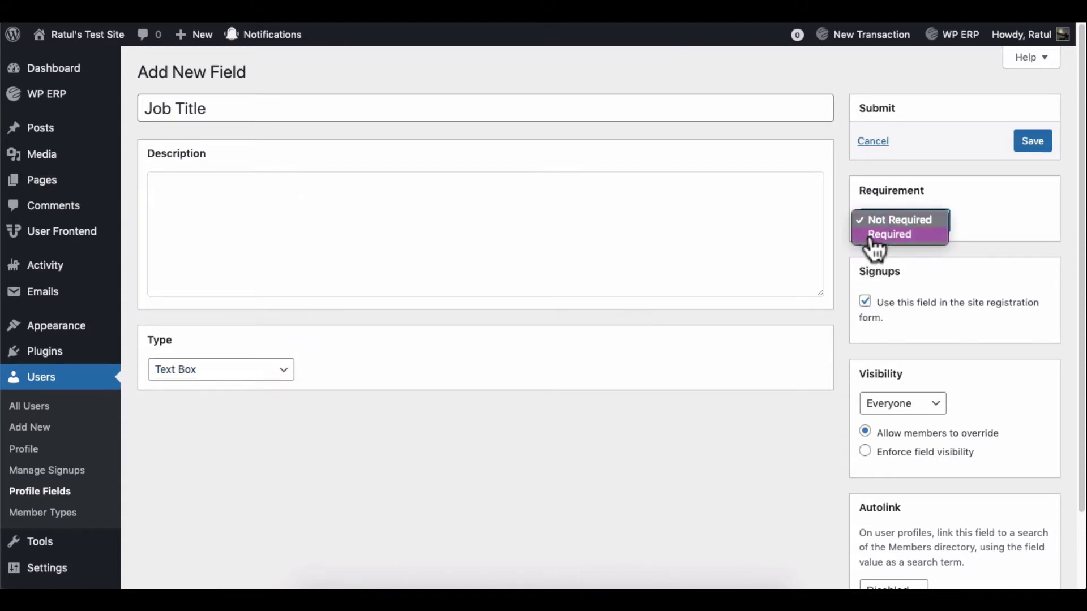
left_click(875, 232)
left_click(876, 225)
key("Up")
key("Return")
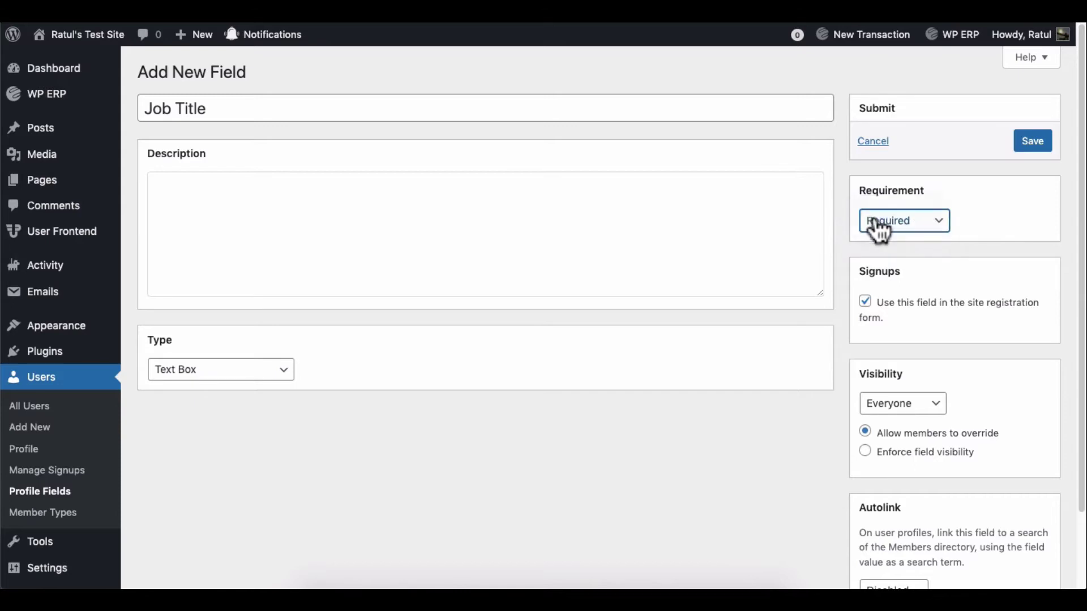
left_click(1026, 148)
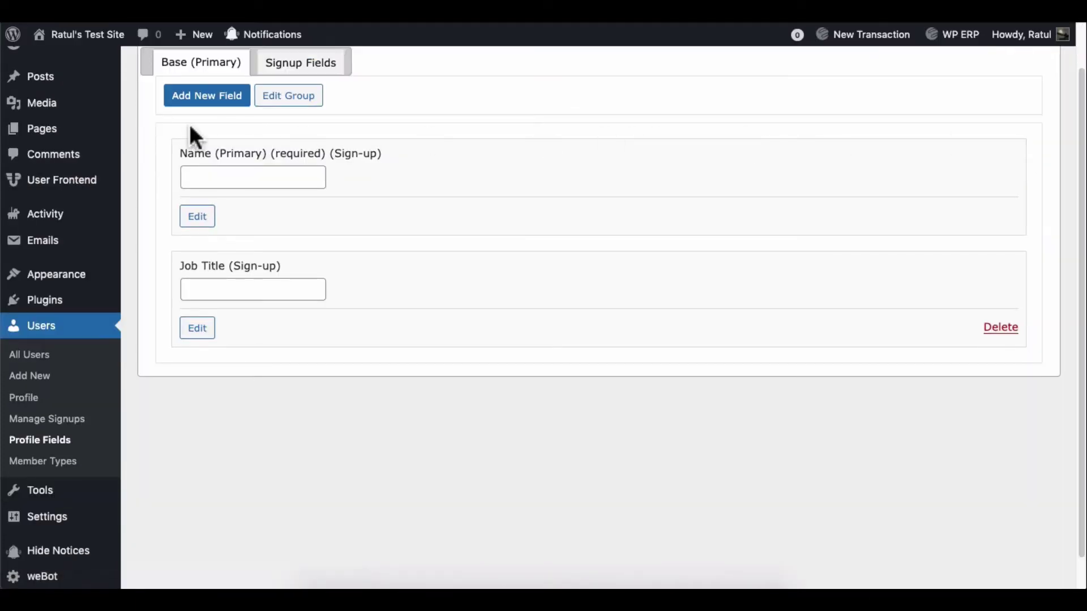
Step: Add an 'Education Background' profile field shown in the sign-up form
left_click(190, 102)
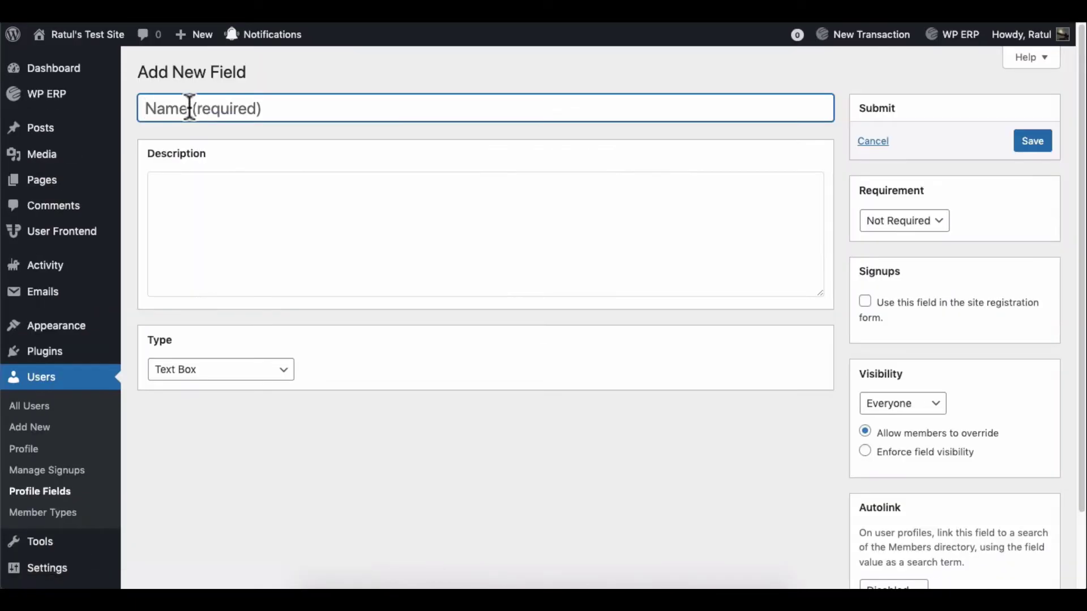
type("Education Background")
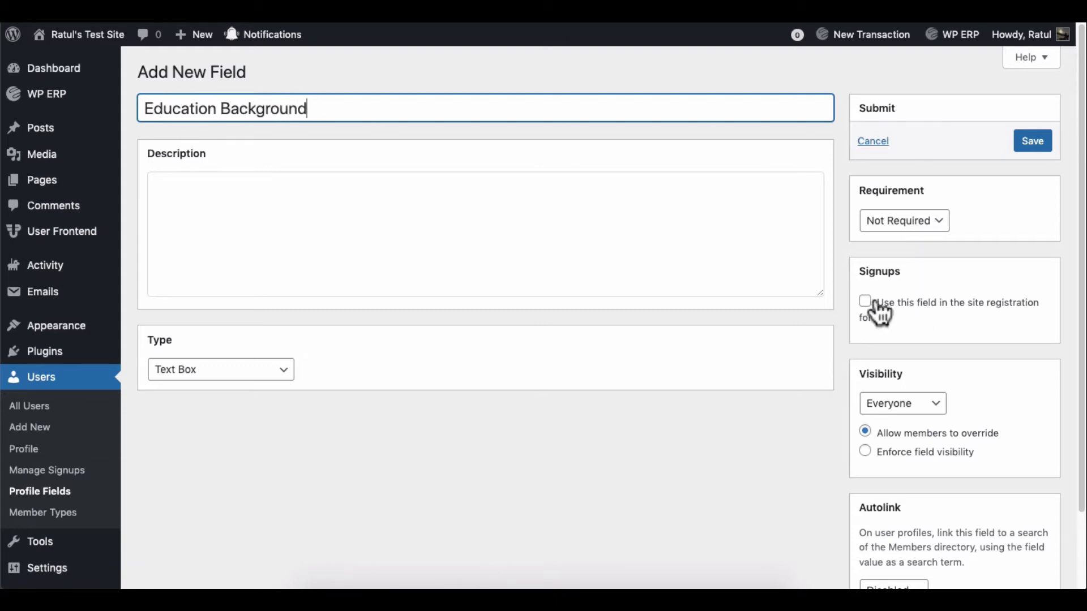
left_click(865, 301)
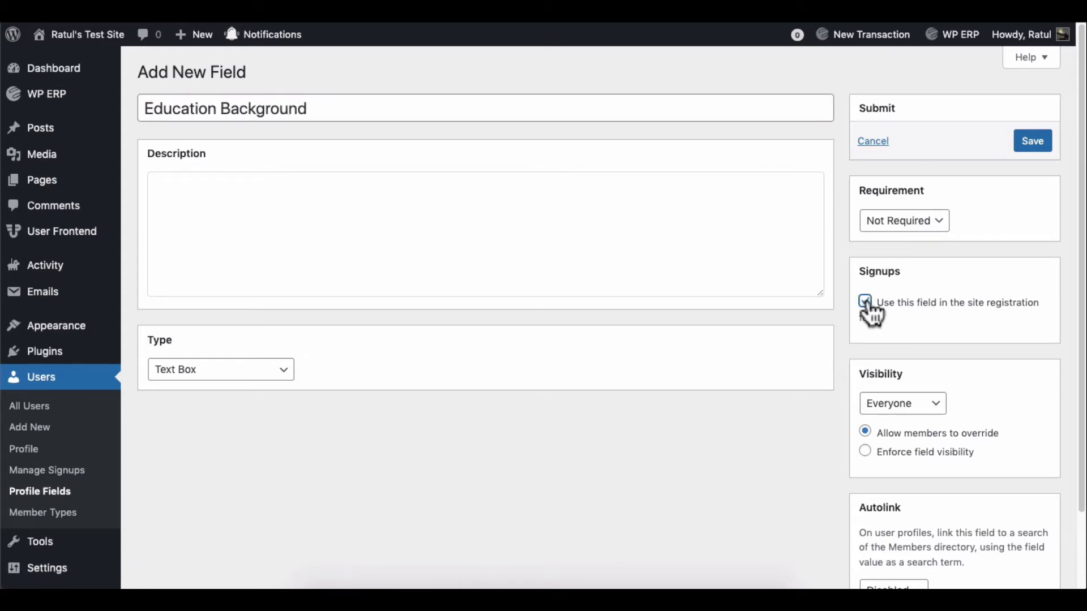
left_click(1040, 146)
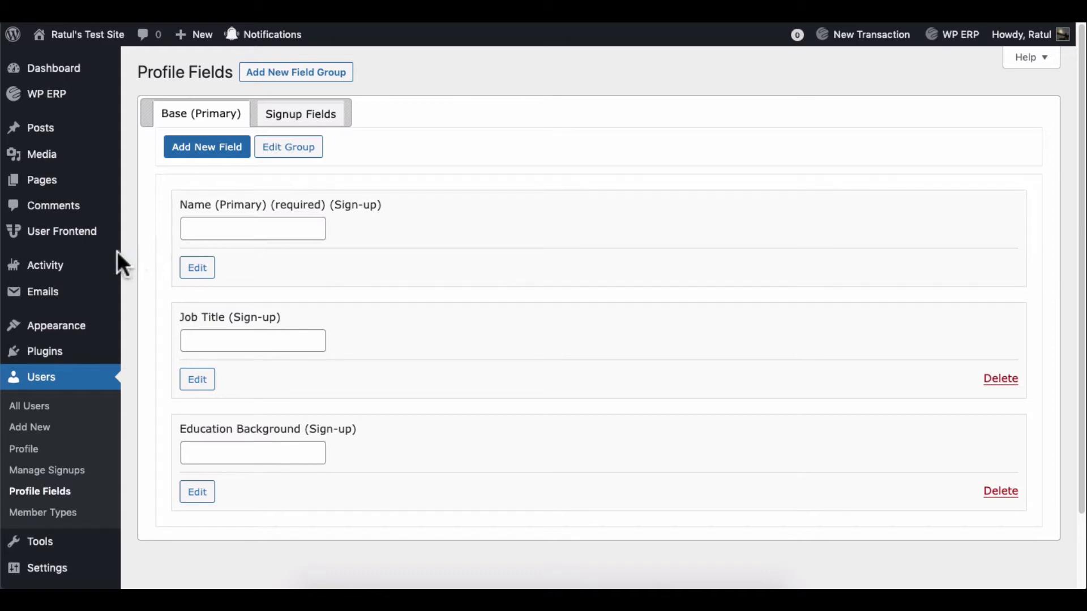
Step: Add a new registration form using the Blank Form template
mouse_move(80, 246)
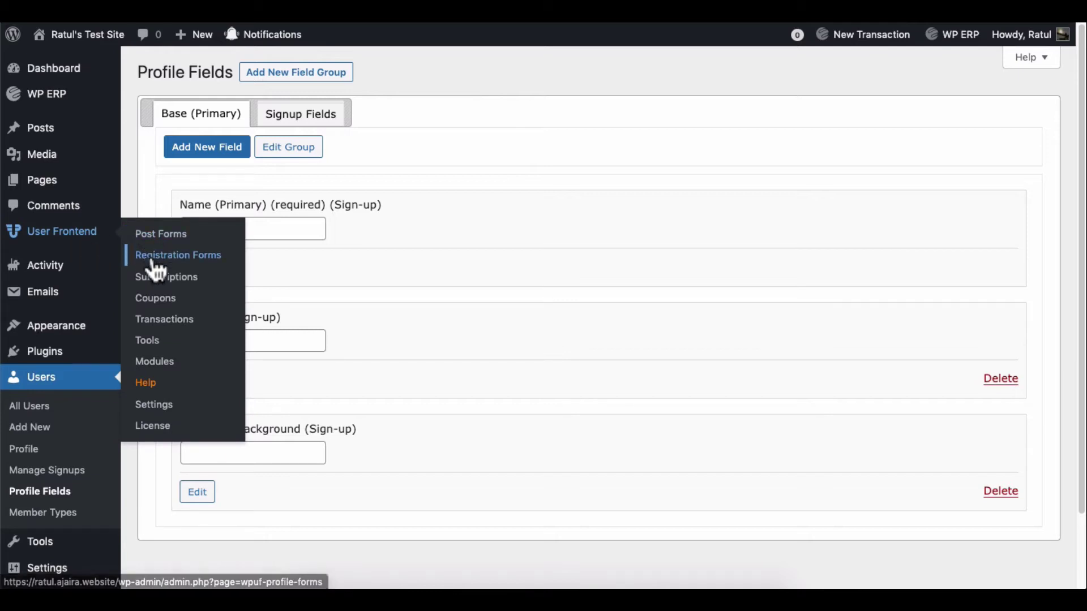
left_click(154, 264)
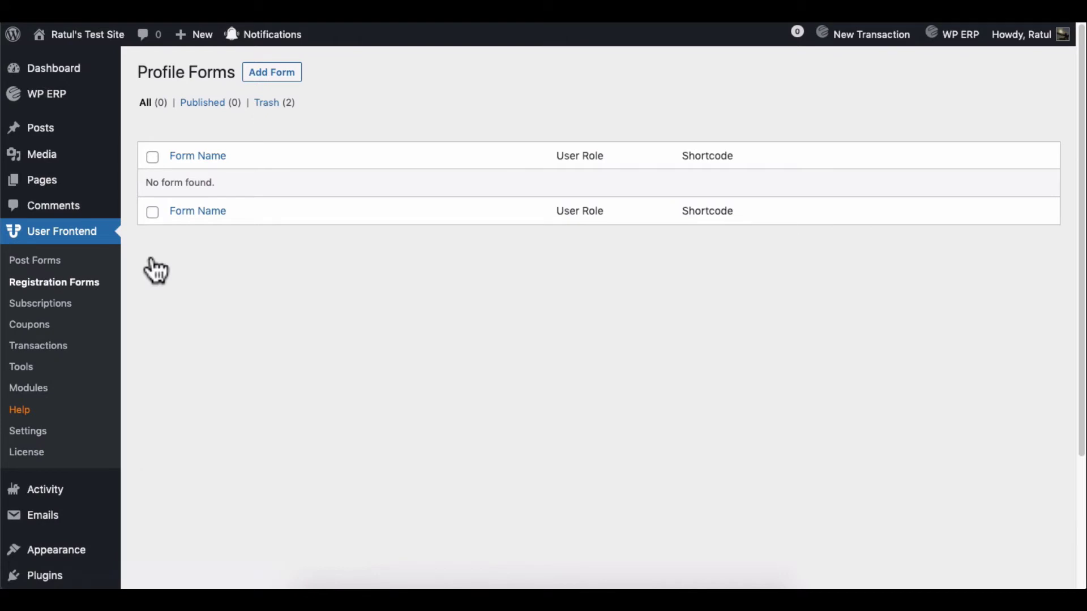
left_click(256, 77)
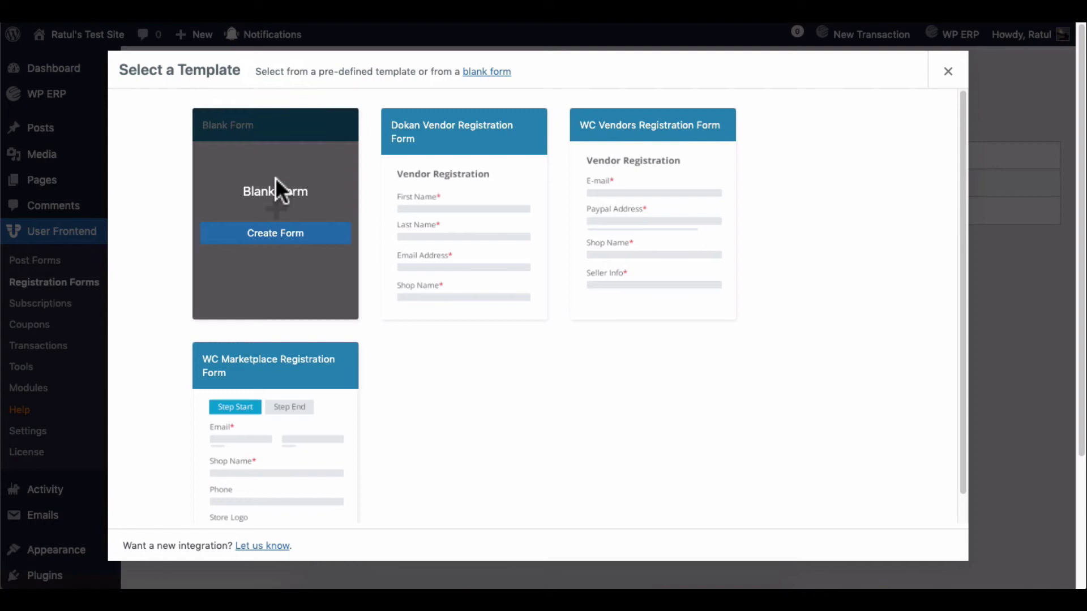
left_click(279, 234)
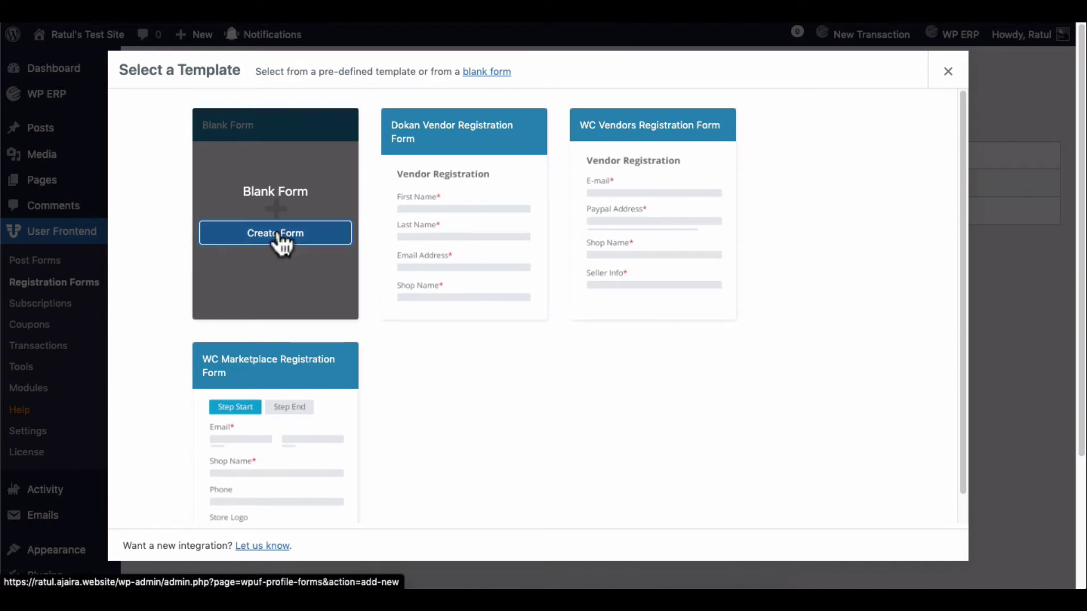
left_click(278, 234)
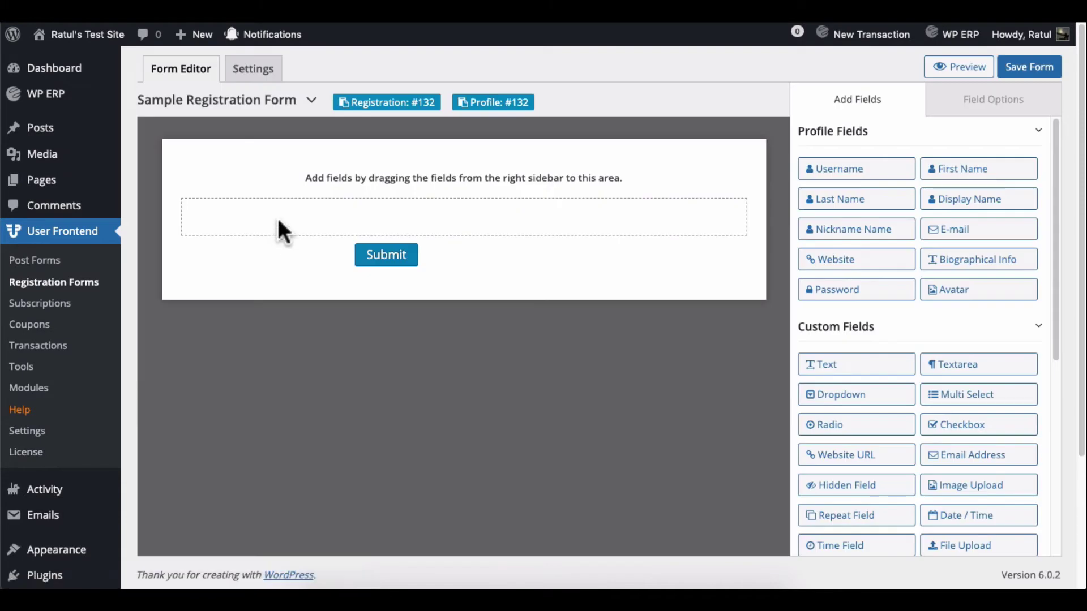
Step: Replace the form's default title with a new name
left_click(255, 102)
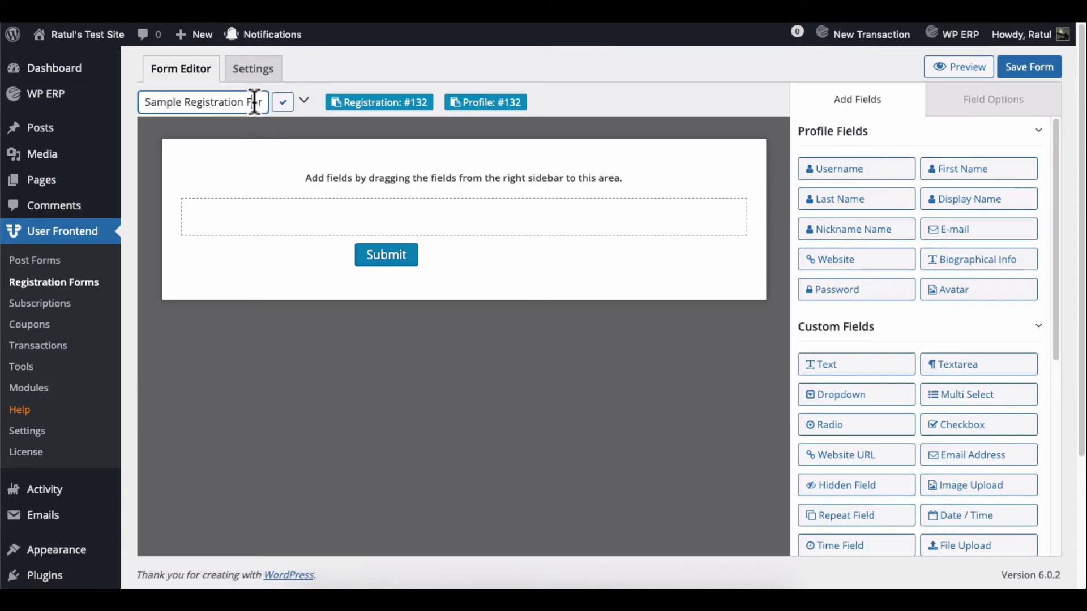
key("ctrl+a")
type("Ne")
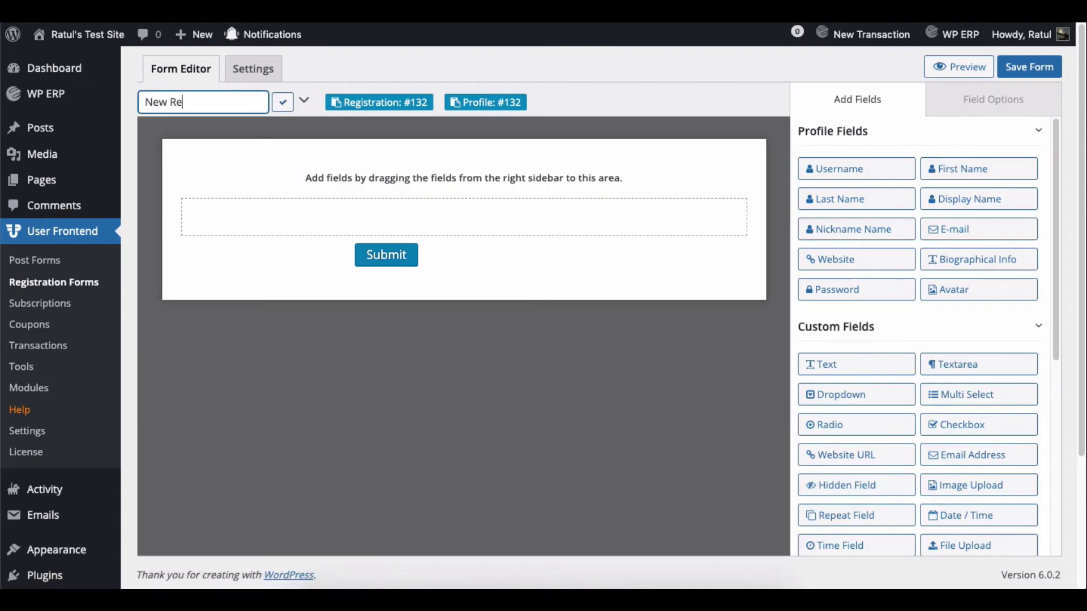
left_click(282, 102)
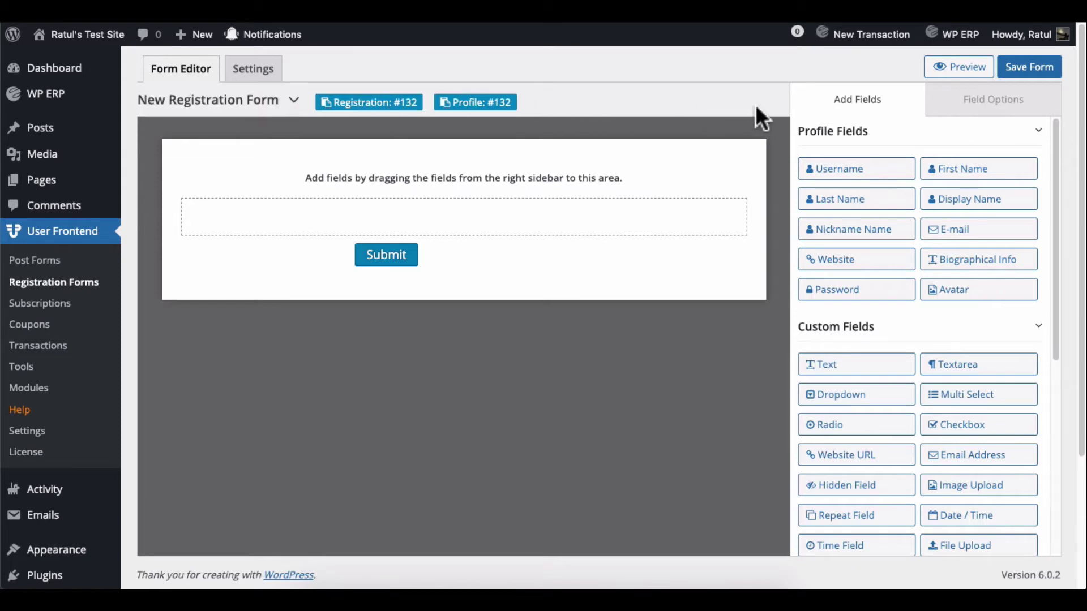
Step: Add First Name, Last Name, E-mail, Password and two Text fields to the form
left_click(965, 178)
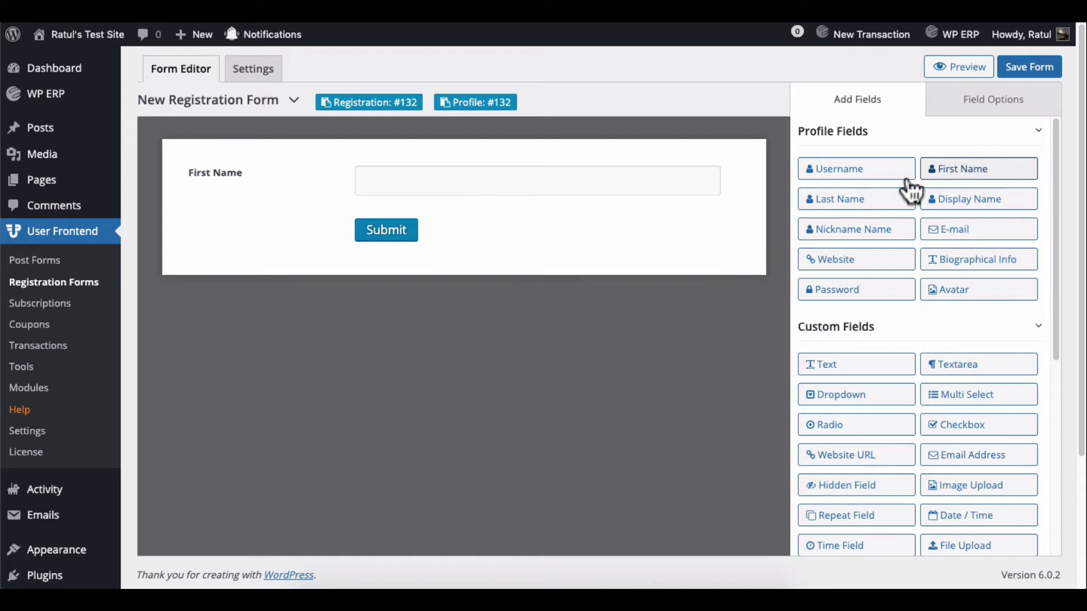
left_click(864, 207)
left_click(957, 233)
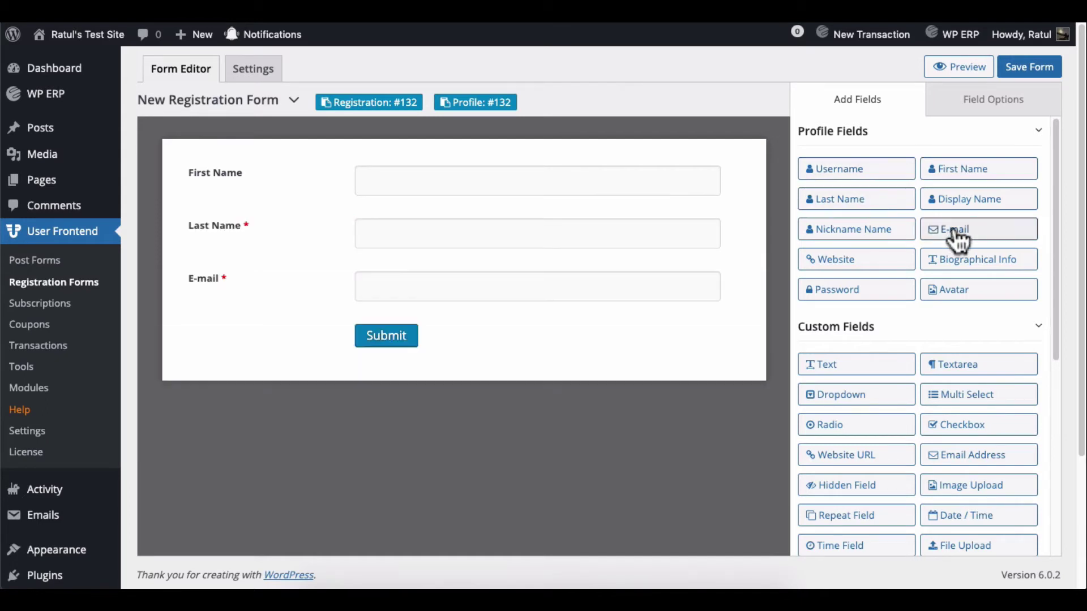
left_click(849, 291)
left_click(836, 366)
left_click(836, 368)
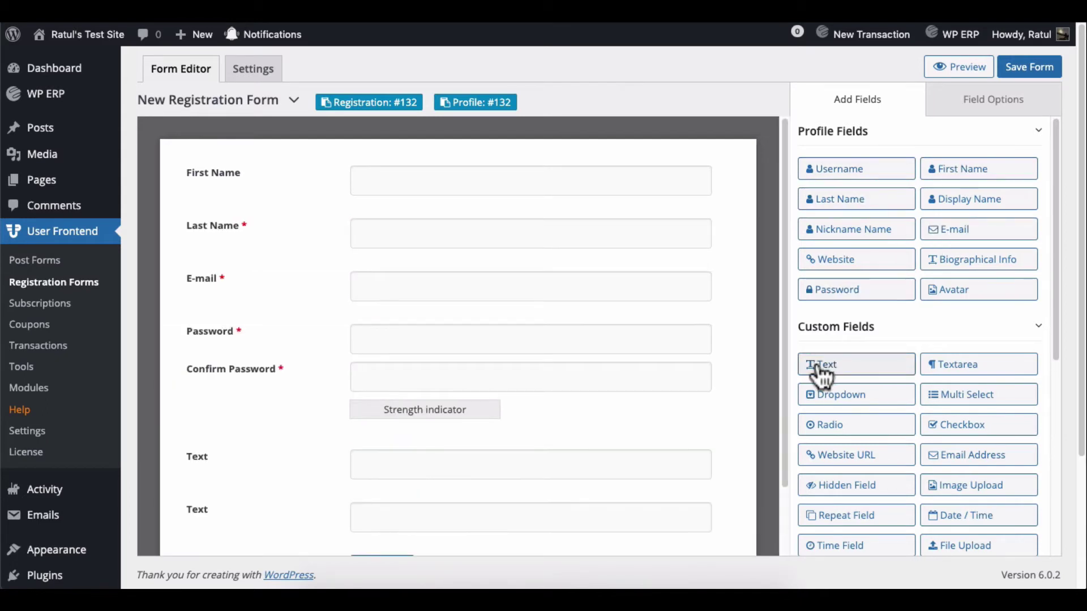
Step: Relabel the two Text fields as Job Title and Education Background
left_click(449, 472)
triple_click(860, 187)
type("Job Title")
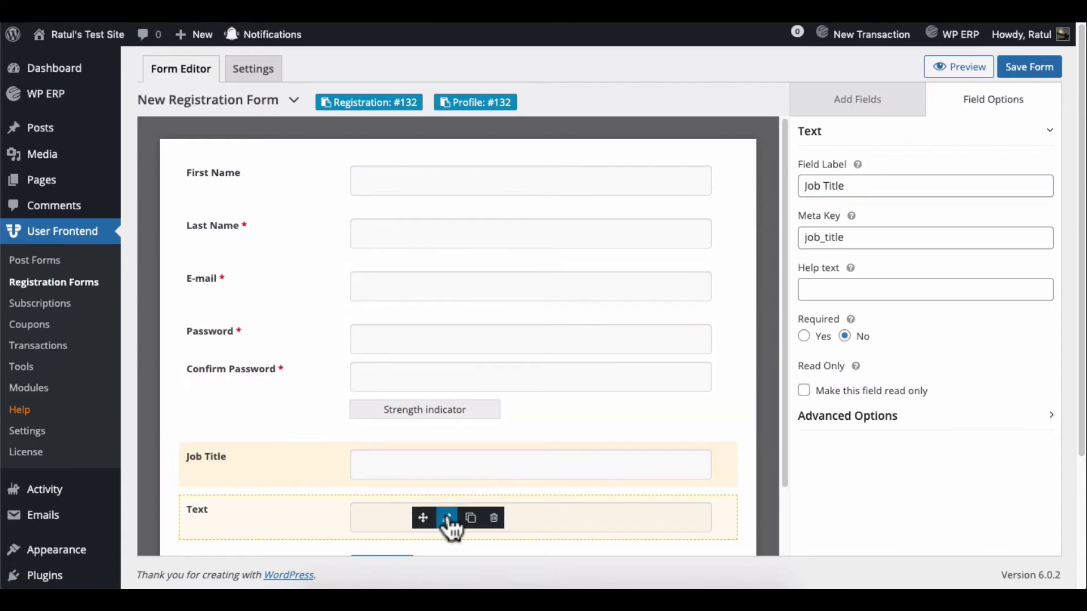
left_click(449, 522)
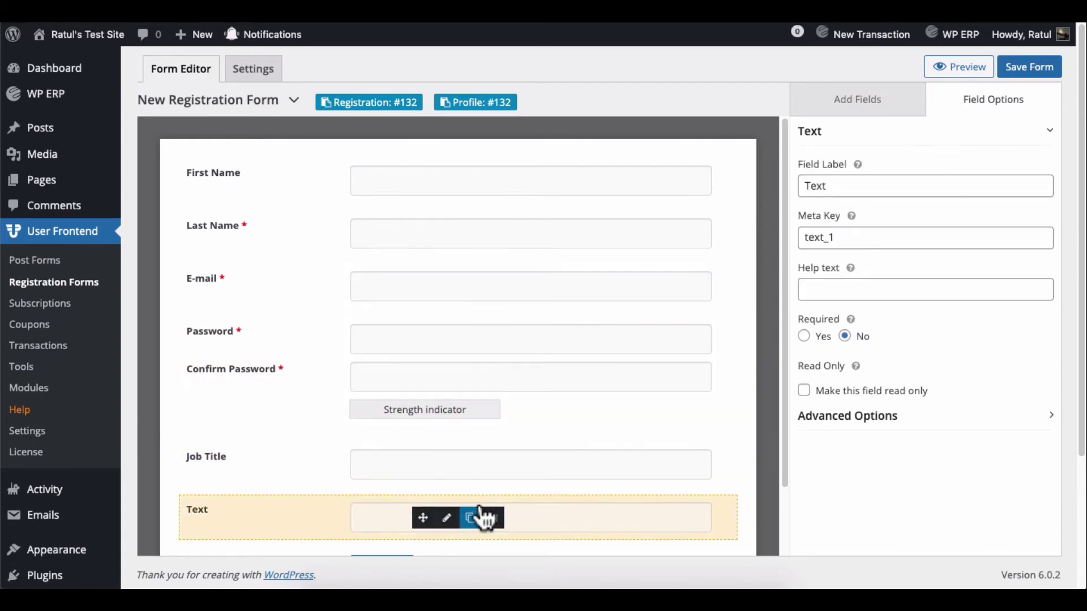
triple_click(859, 185)
type("Education Background")
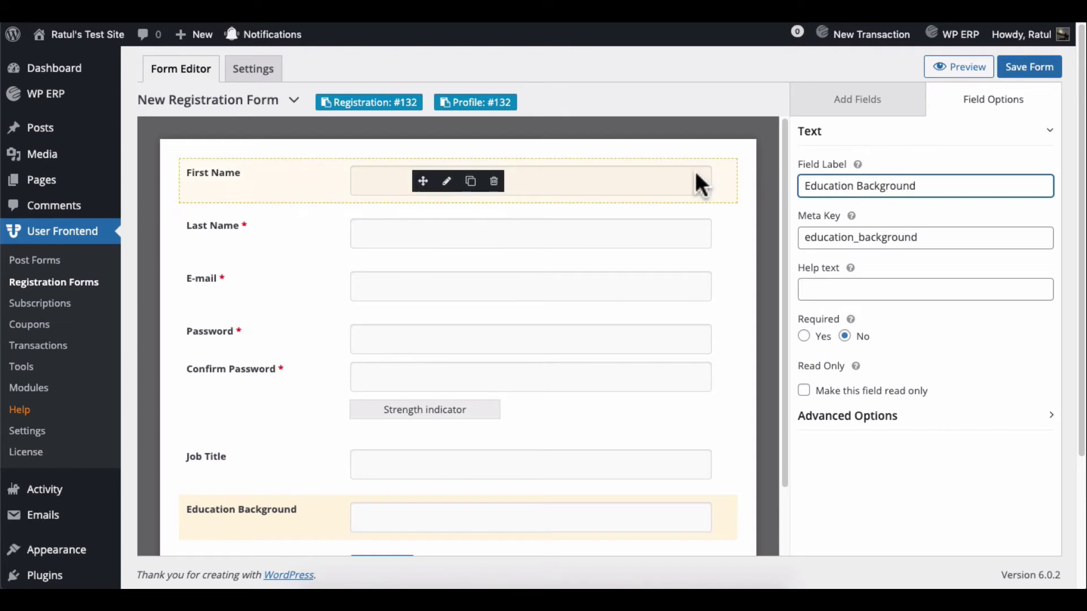
Step: Make First Name, Job Title and Education Background required, then save the form
left_click(448, 187)
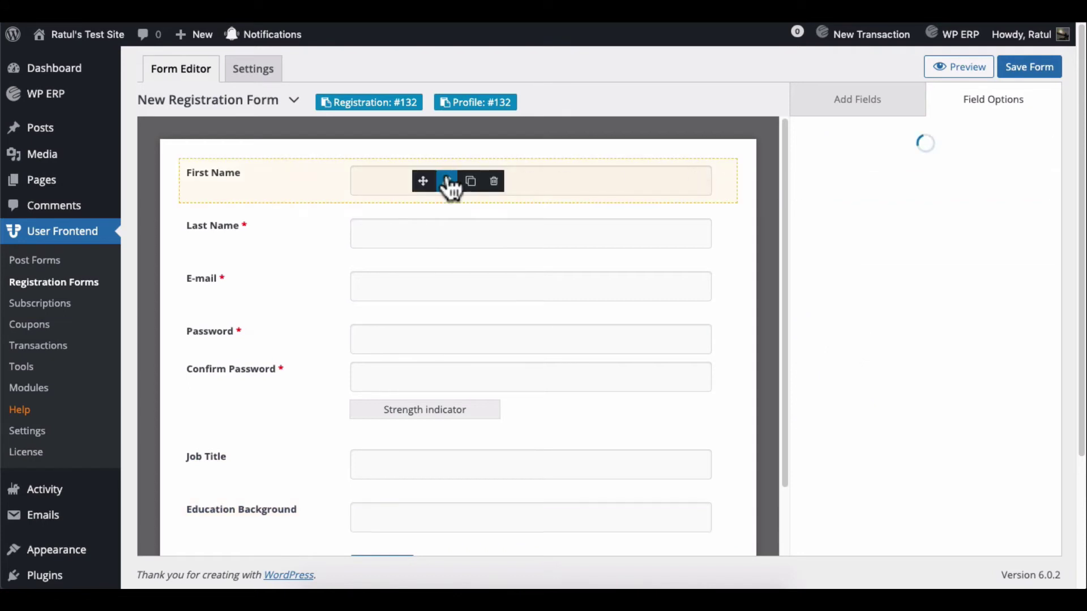
left_click(804, 285)
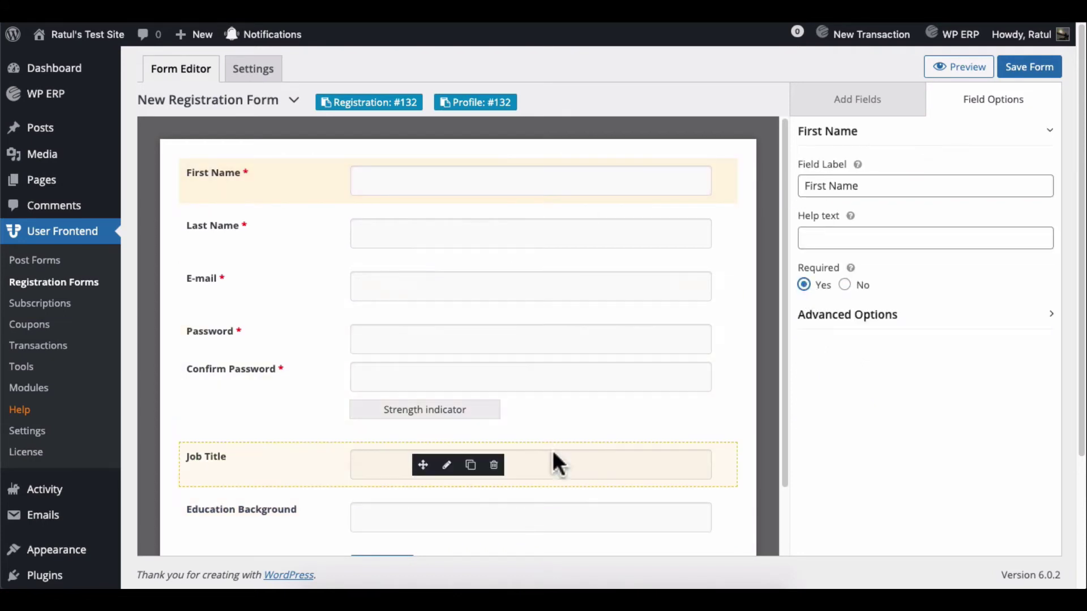
left_click(451, 472)
left_click(815, 337)
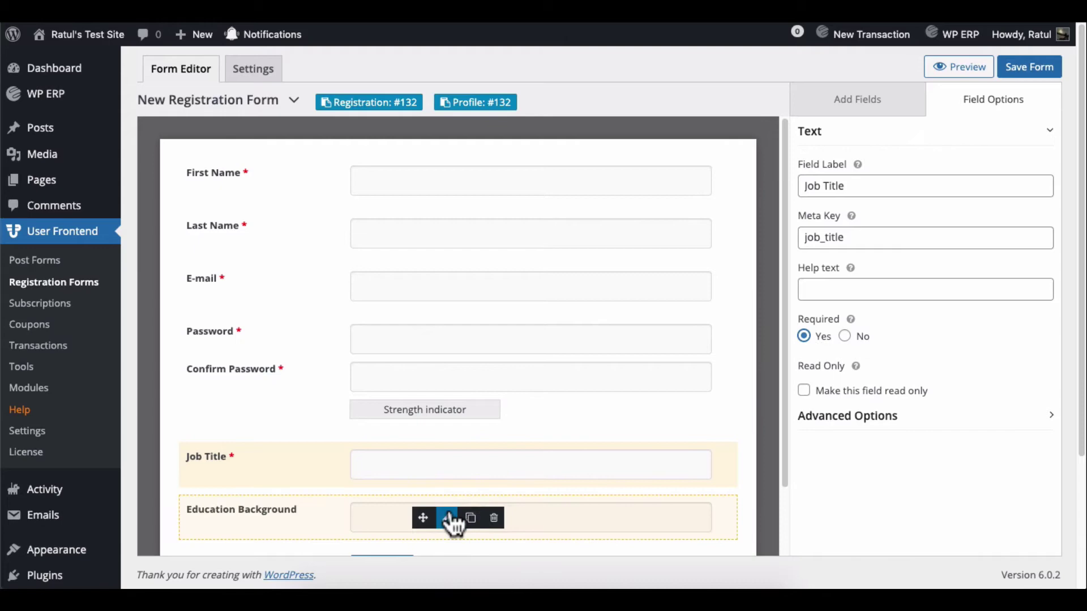
left_click(450, 522)
left_click(803, 337)
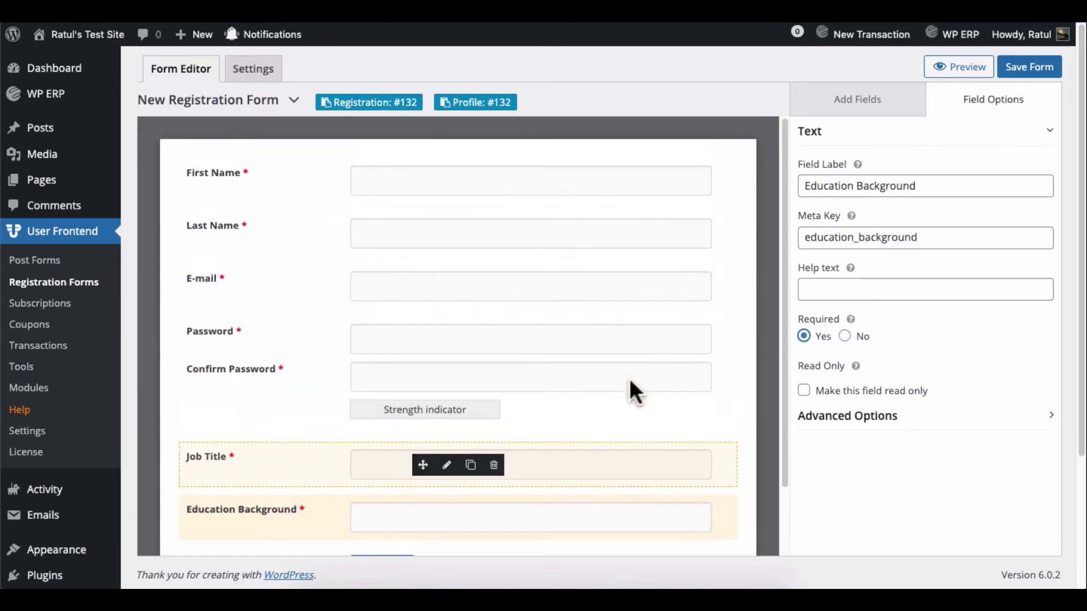
left_click(1041, 68)
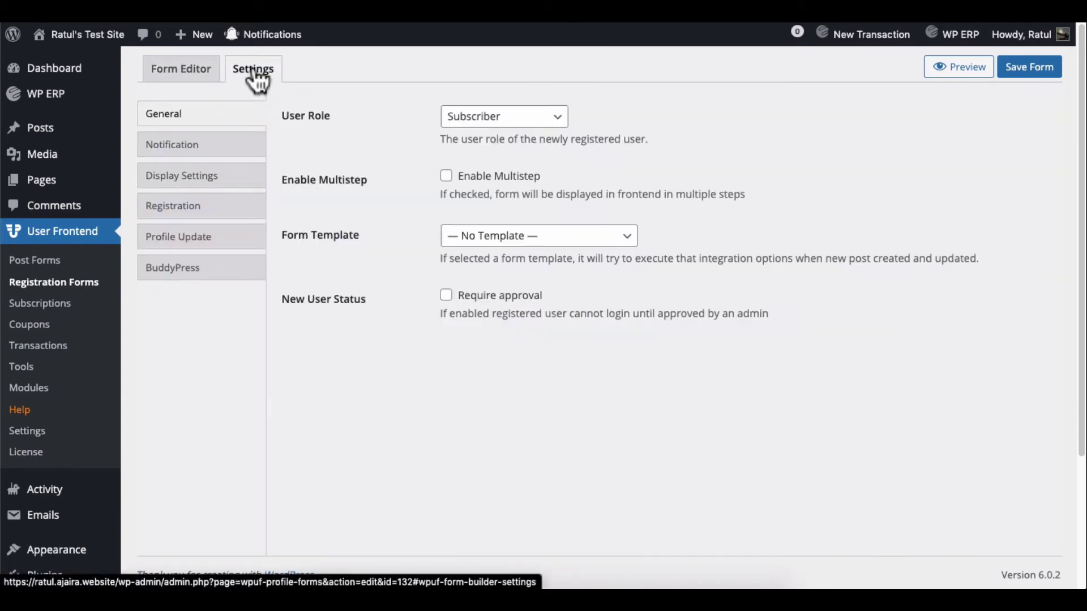
Step: Map First Name to Name, Job Title and Education Background to their BuddyPress fields, and save
left_click(225, 281)
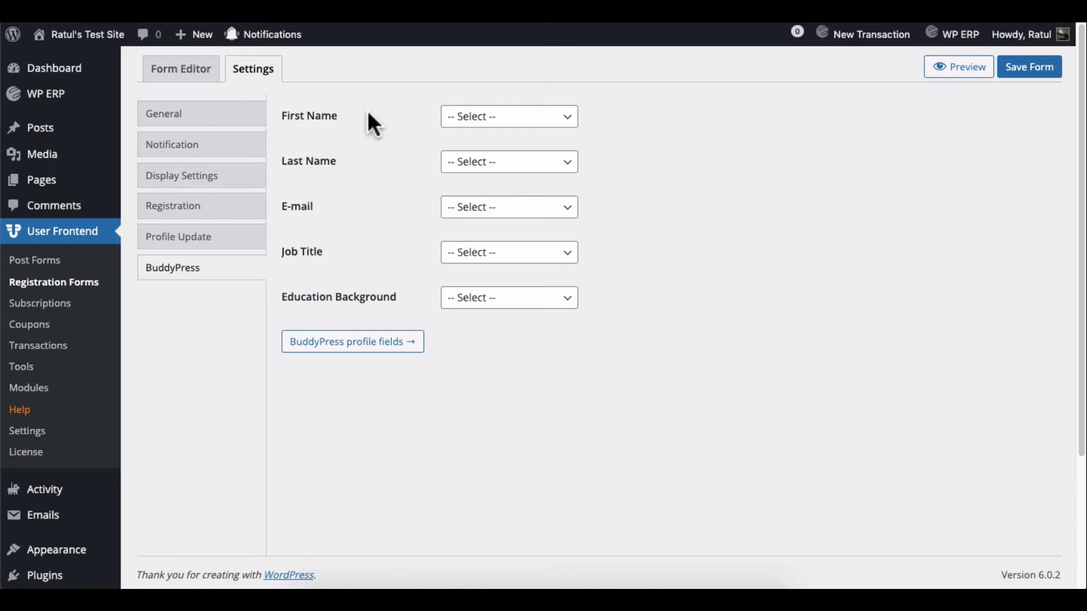
left_click(485, 125)
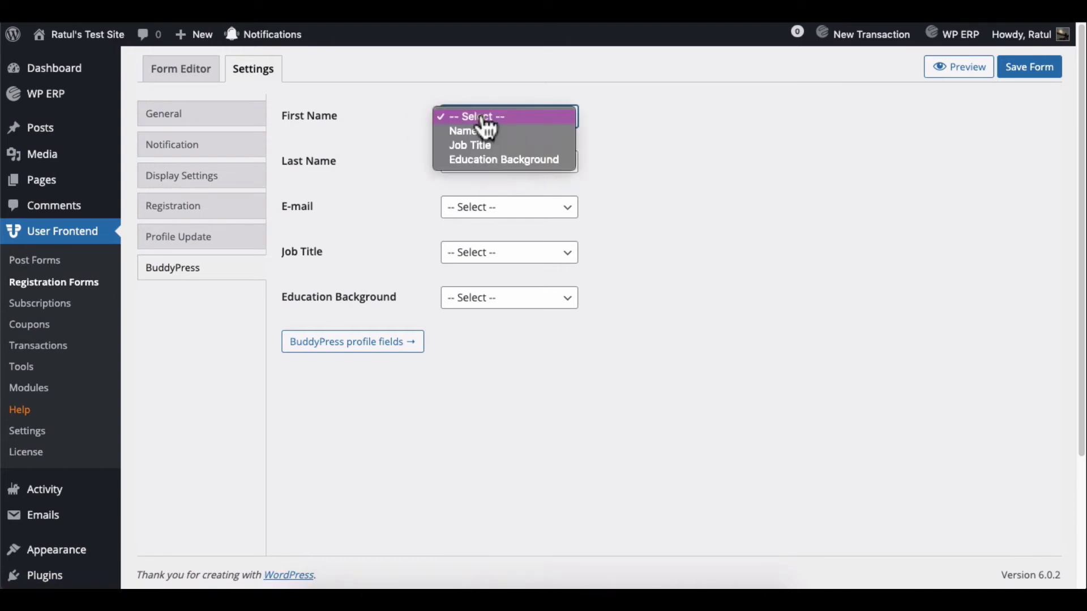
left_click(481, 130)
left_click(484, 255)
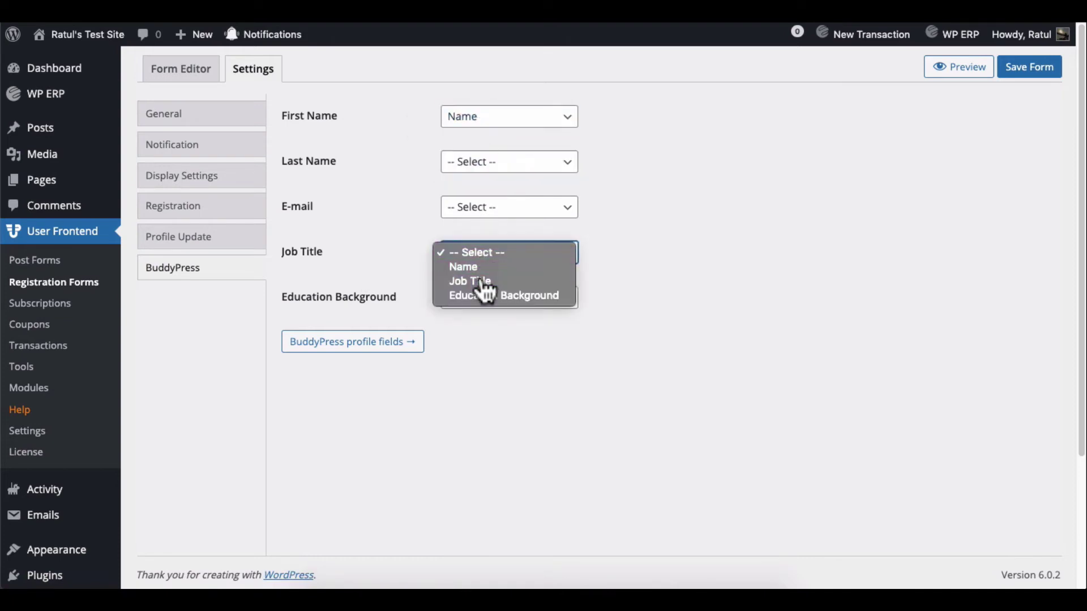
left_click(485, 282)
left_click(483, 300)
left_click(483, 340)
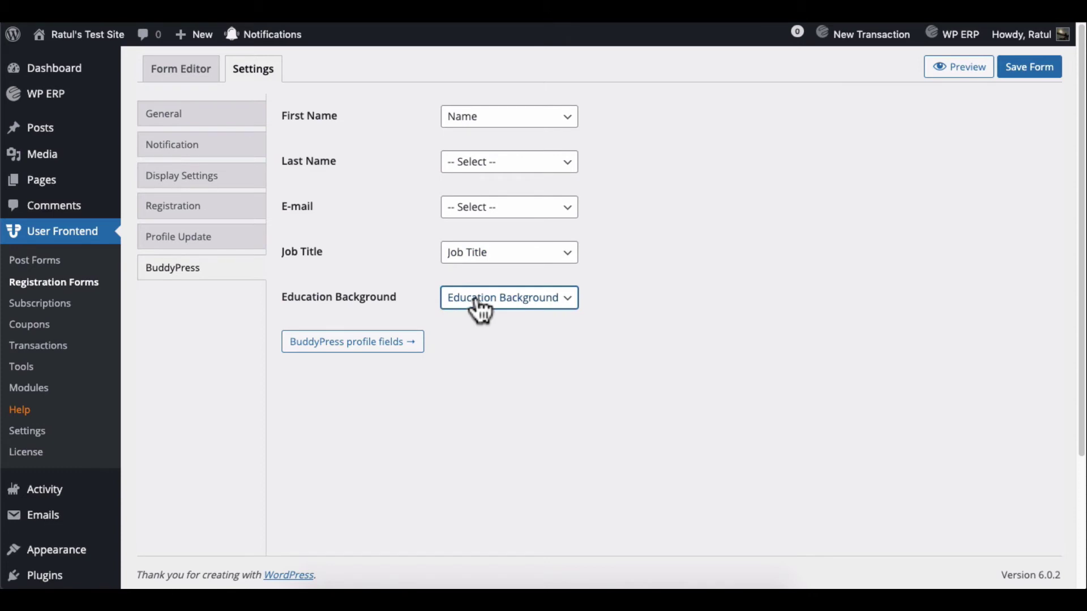
left_click(1026, 76)
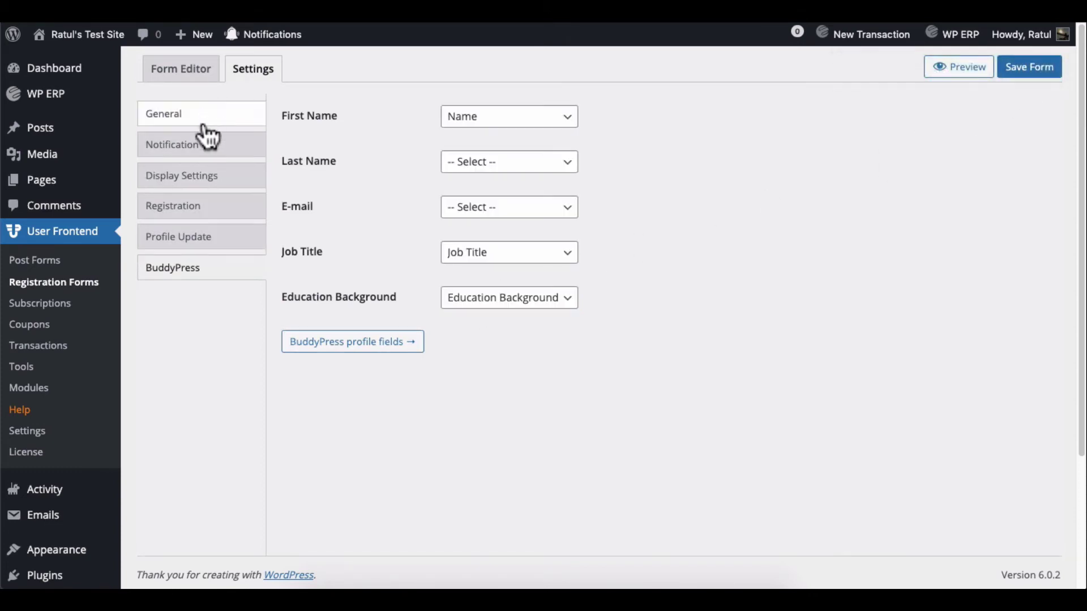
Step: Send new users a Welcome Email and choose the dark form style
left_click(199, 147)
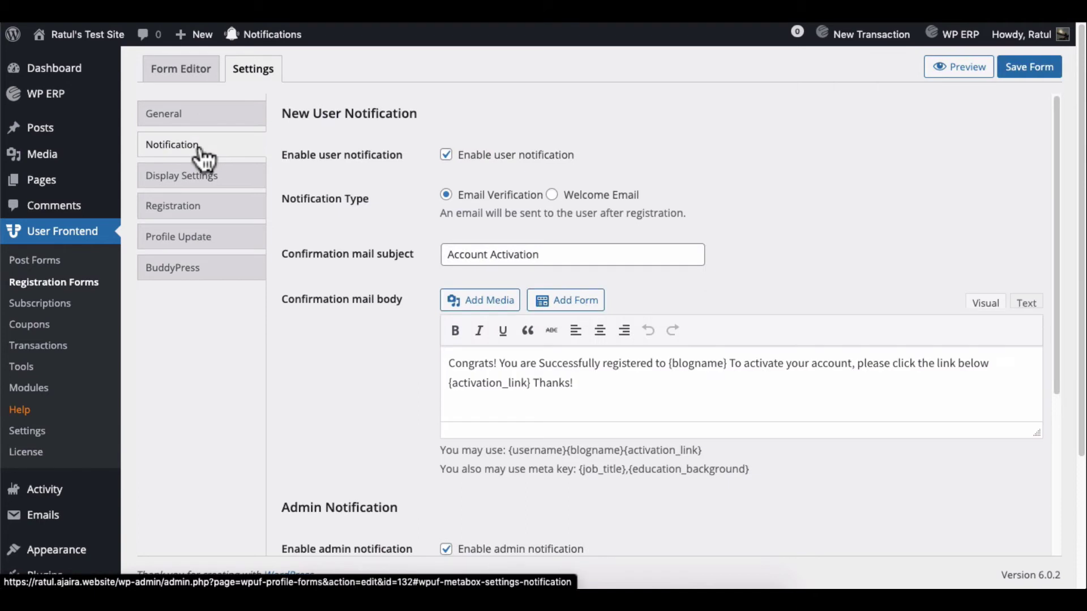
left_click(552, 195)
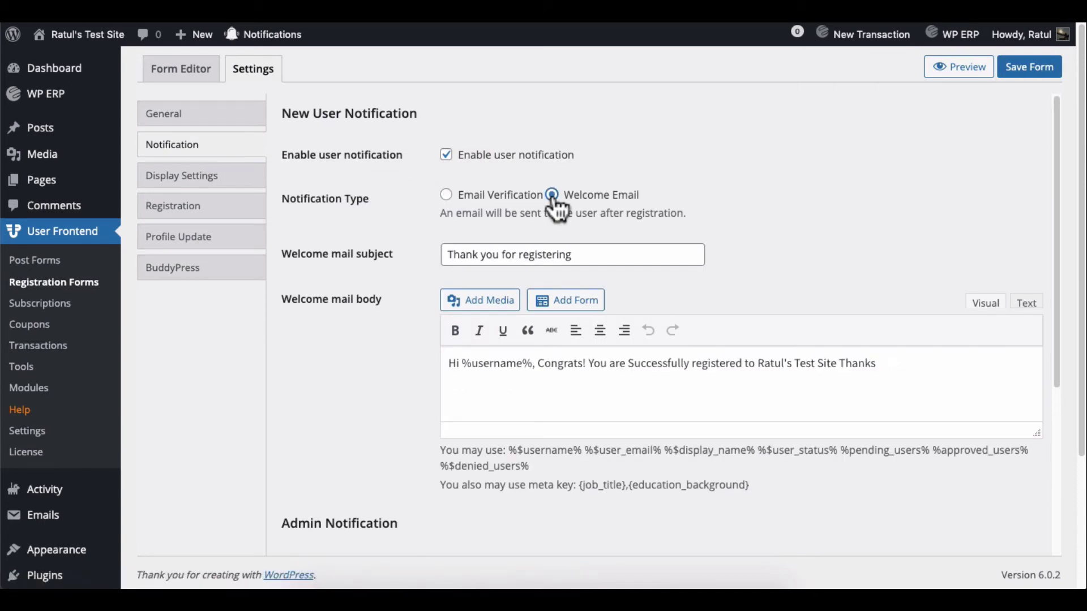
left_click(222, 182)
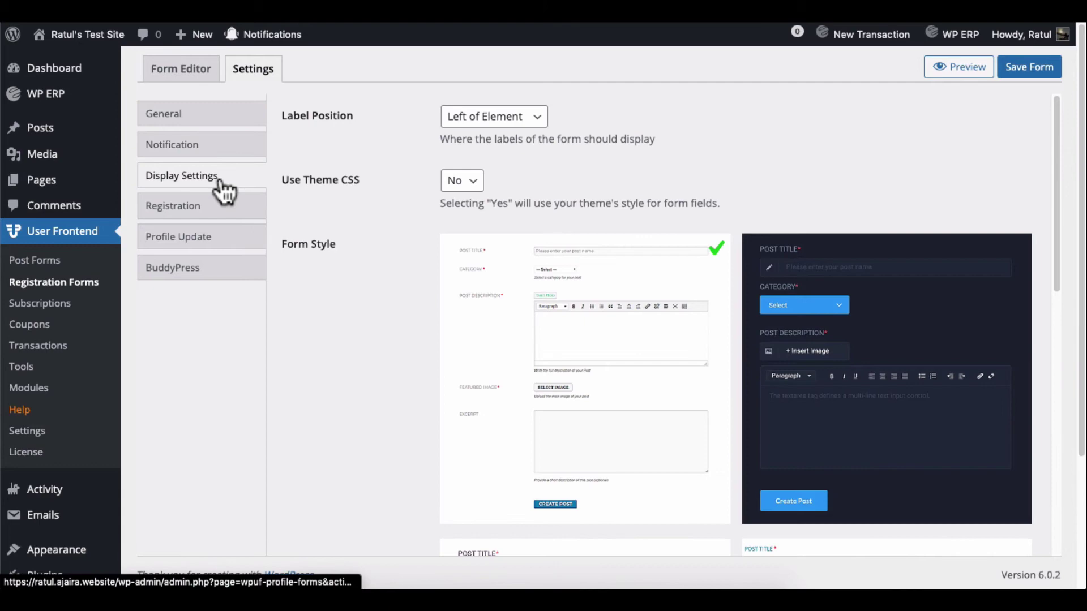
scroll(400, 187, "down", 4)
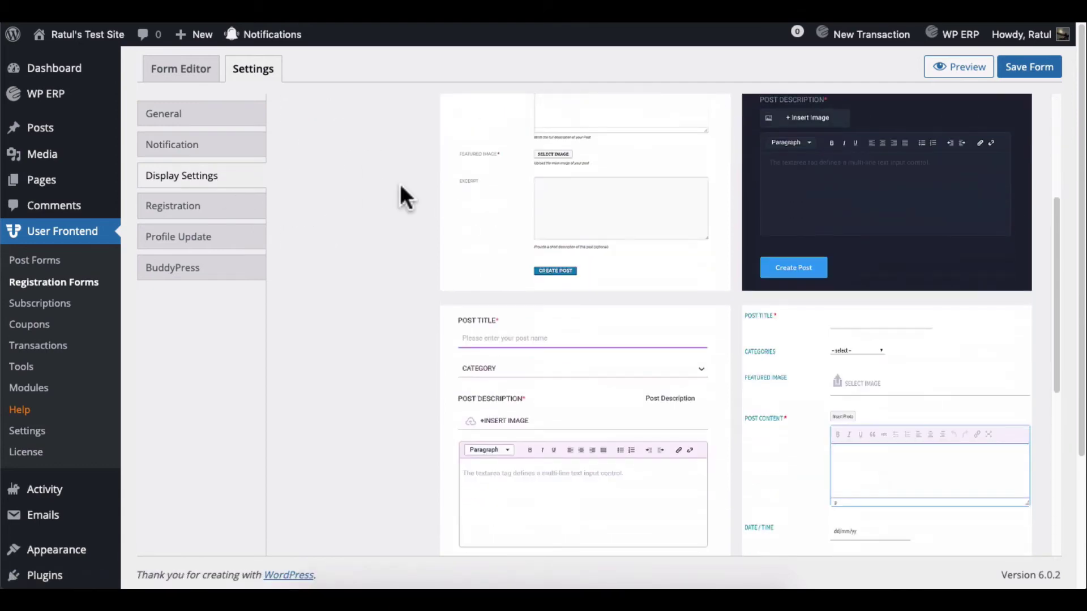
scroll(400, 189, "up", 2)
left_click(747, 189)
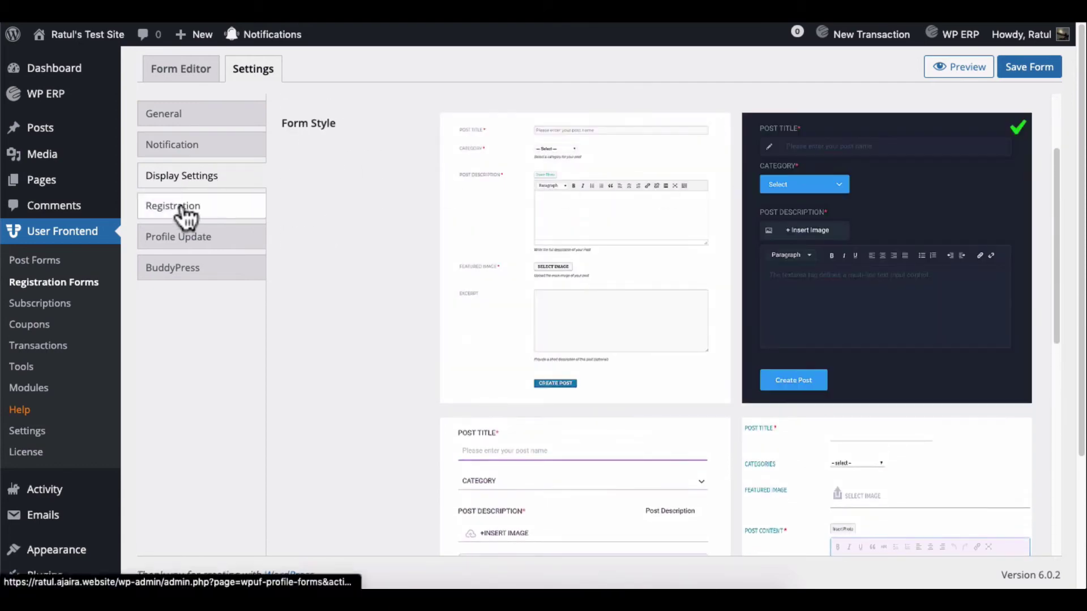
Step: Keep the post-registration redirect on the same page and review the remaining form settings
left_click(184, 211)
left_click(461, 122)
left_click(399, 136)
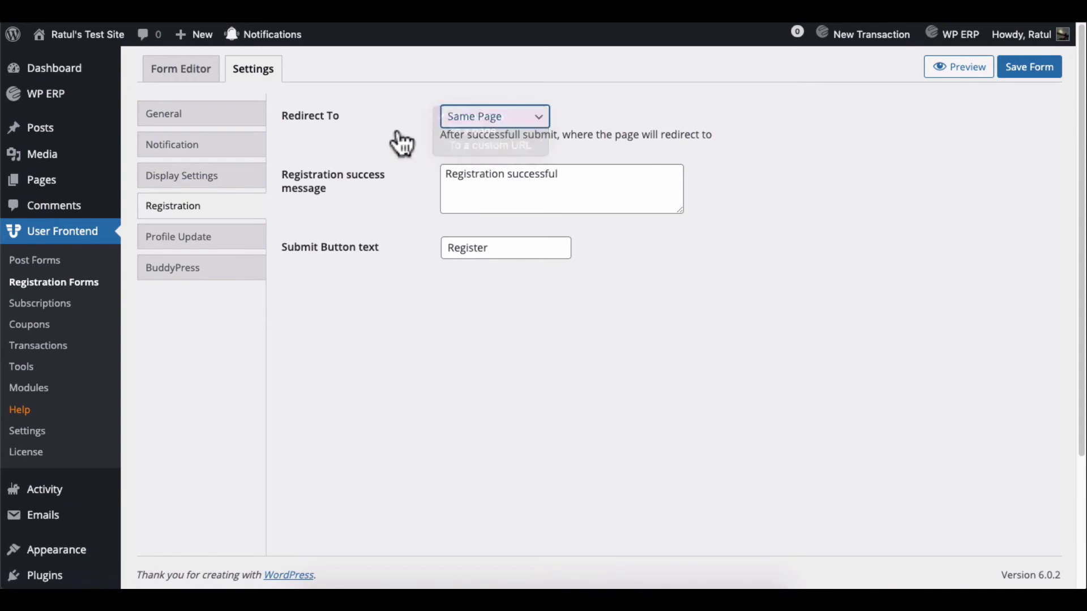
left_click(192, 243)
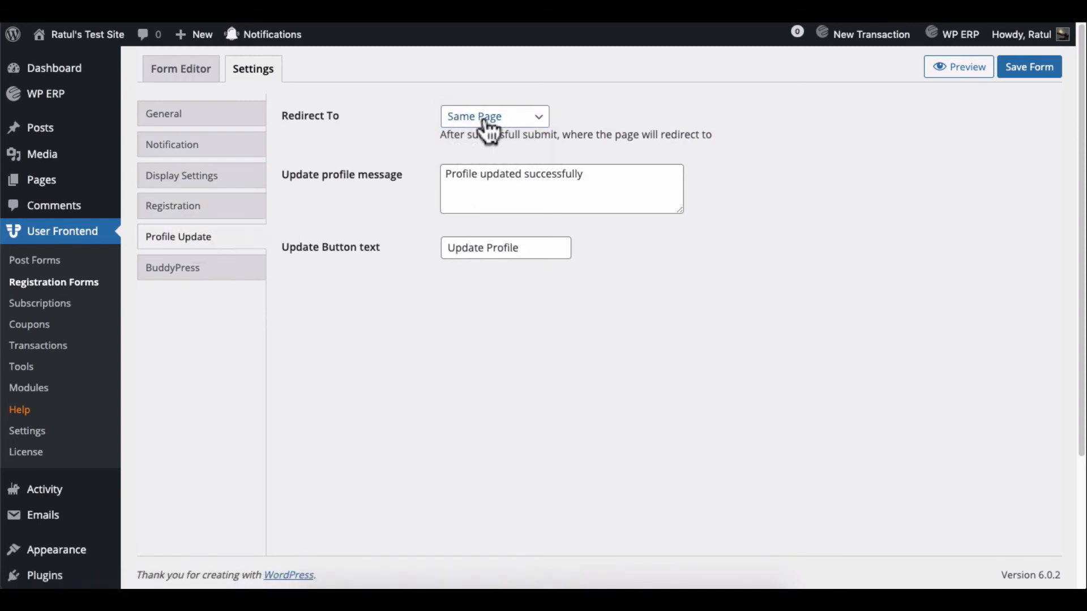
left_click(215, 120)
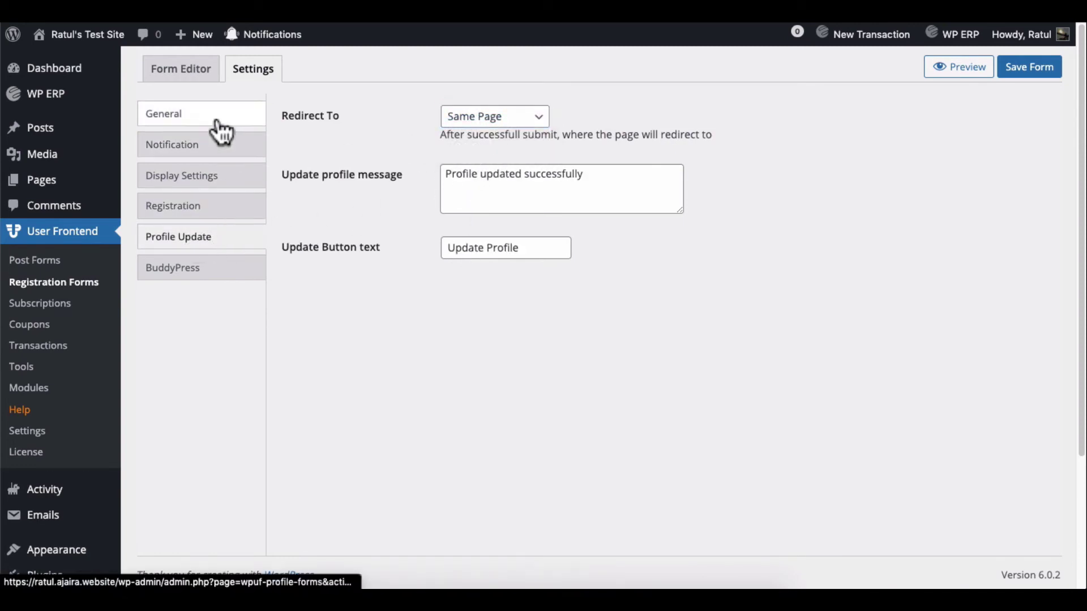
left_click(195, 75)
Step: Open the Registration page in the page editor
left_click(46, 182)
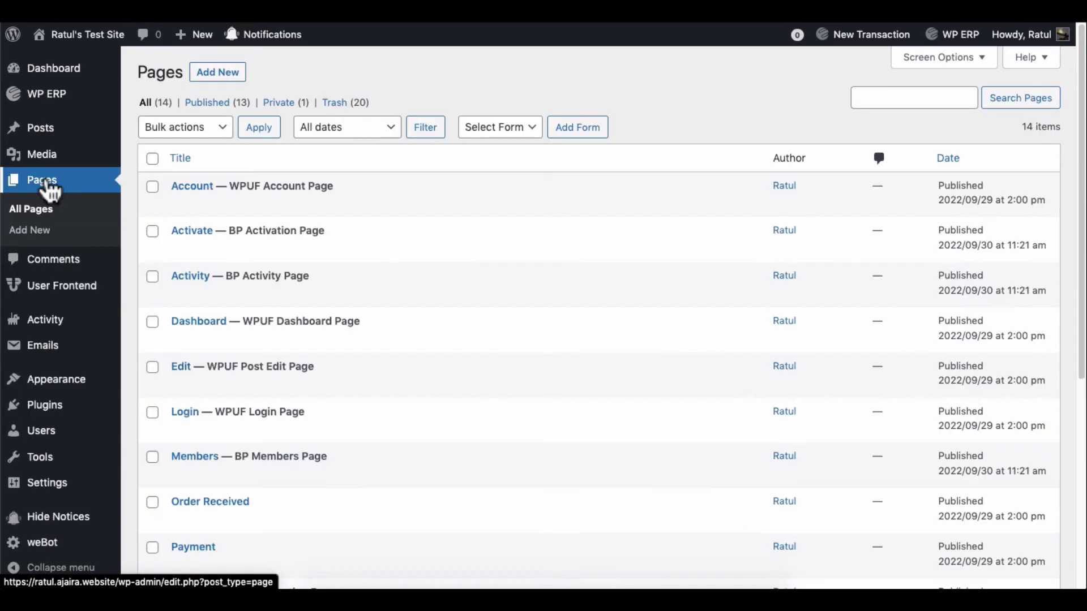
left_click(46, 184)
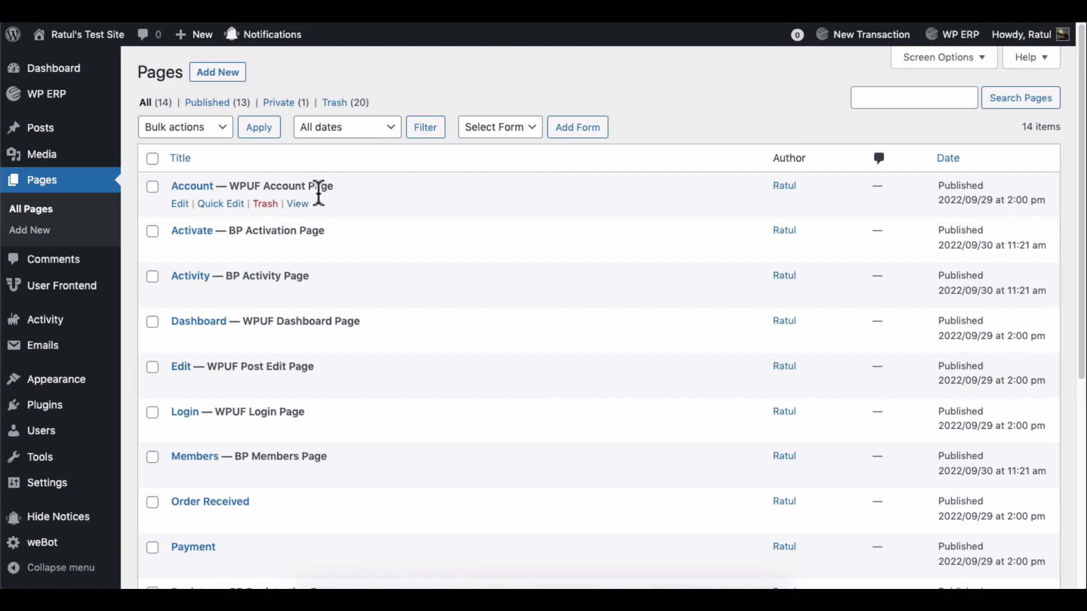
scroll(388, 196, "down", 5)
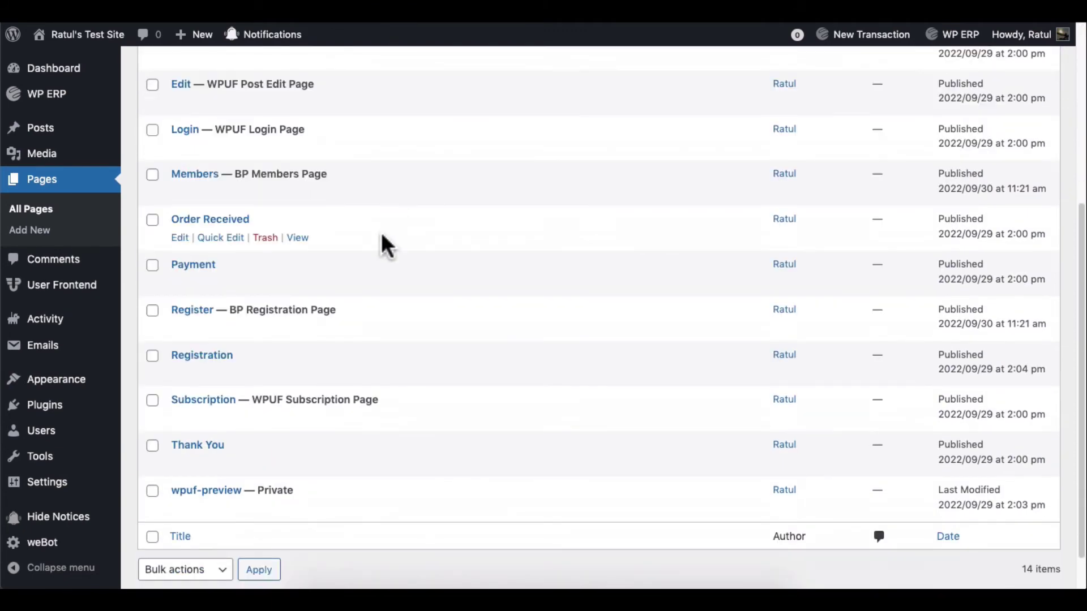
left_click(179, 374)
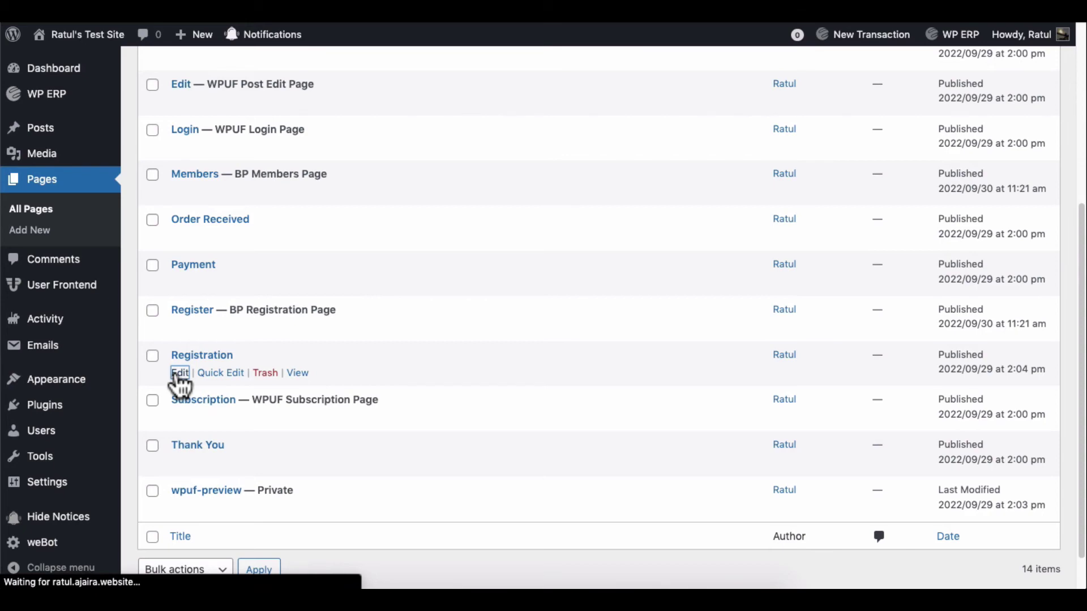
left_click(162, 191)
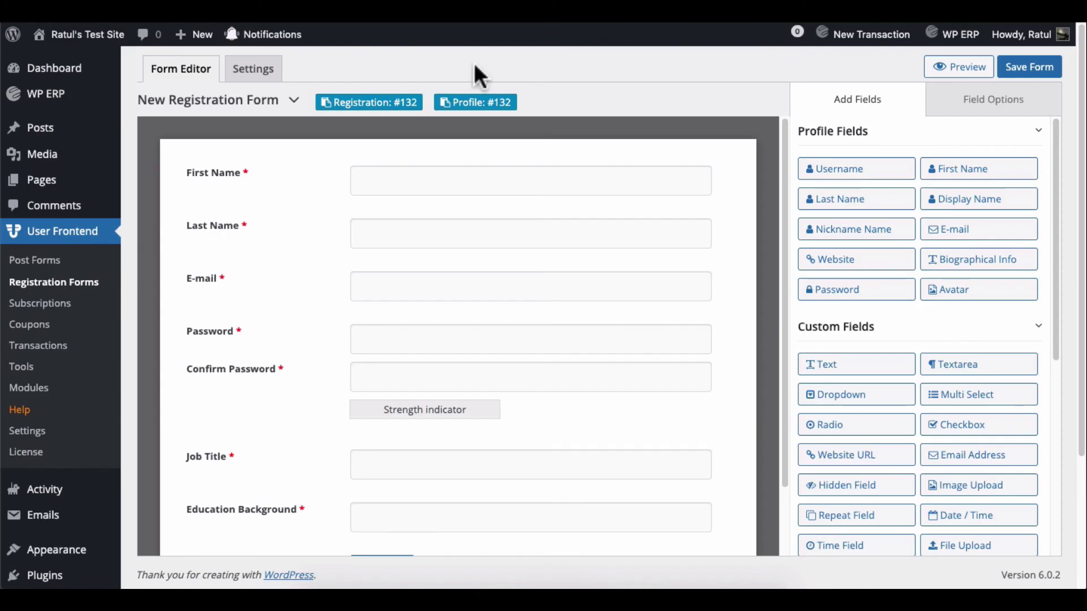
Step: Paste the Registration #132 and Profile #132 shortcodes as two blocks and update the page
left_click(366, 97)
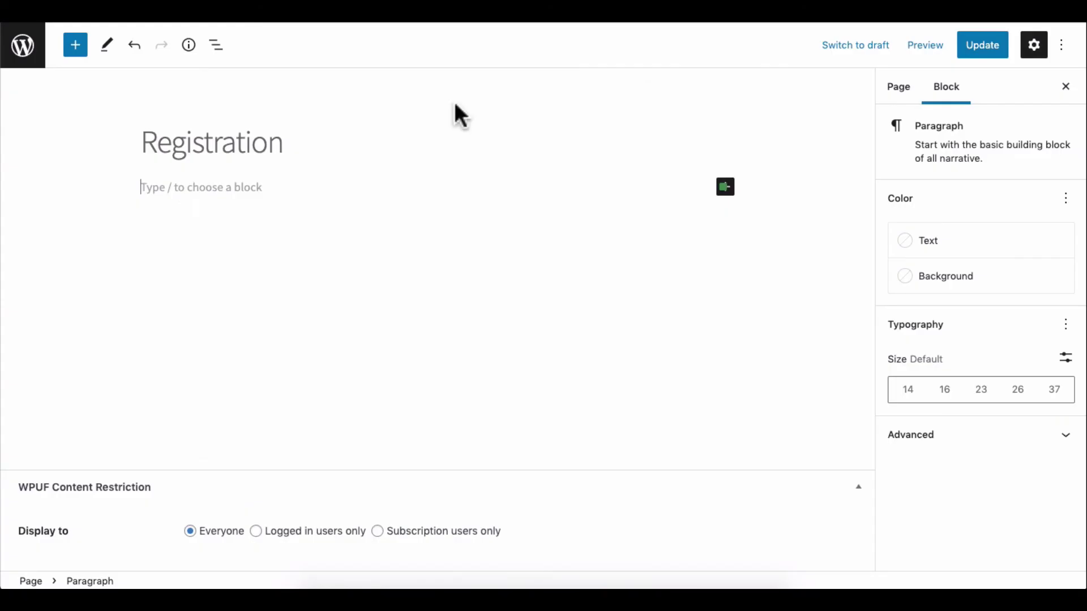
type("[wpuf_profile type=\"registration\" id=\"132\"]")
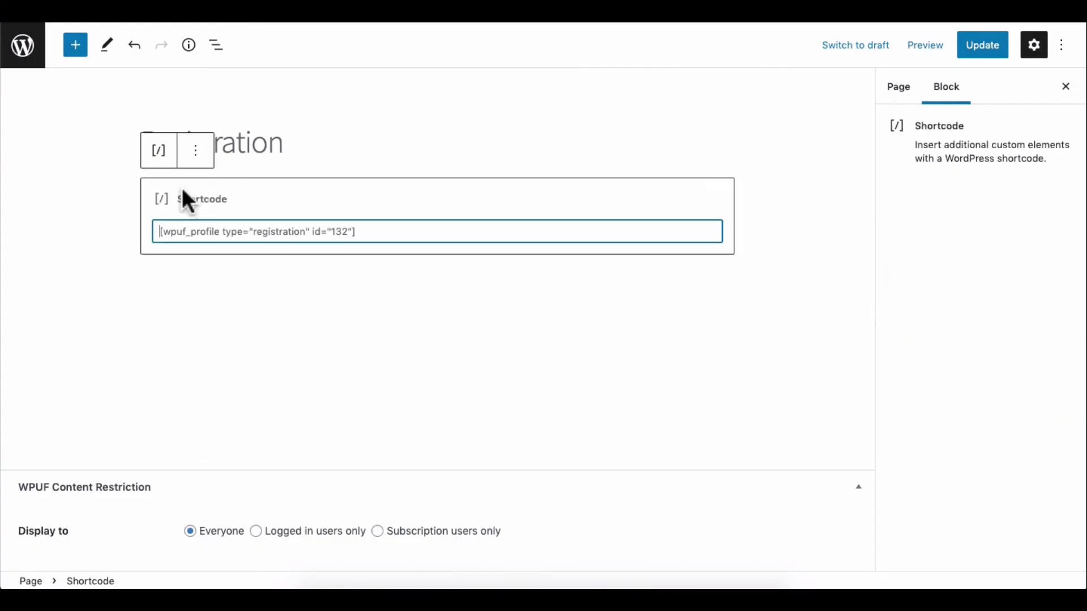
left_click(175, 294)
left_click(719, 286)
left_click(767, 396)
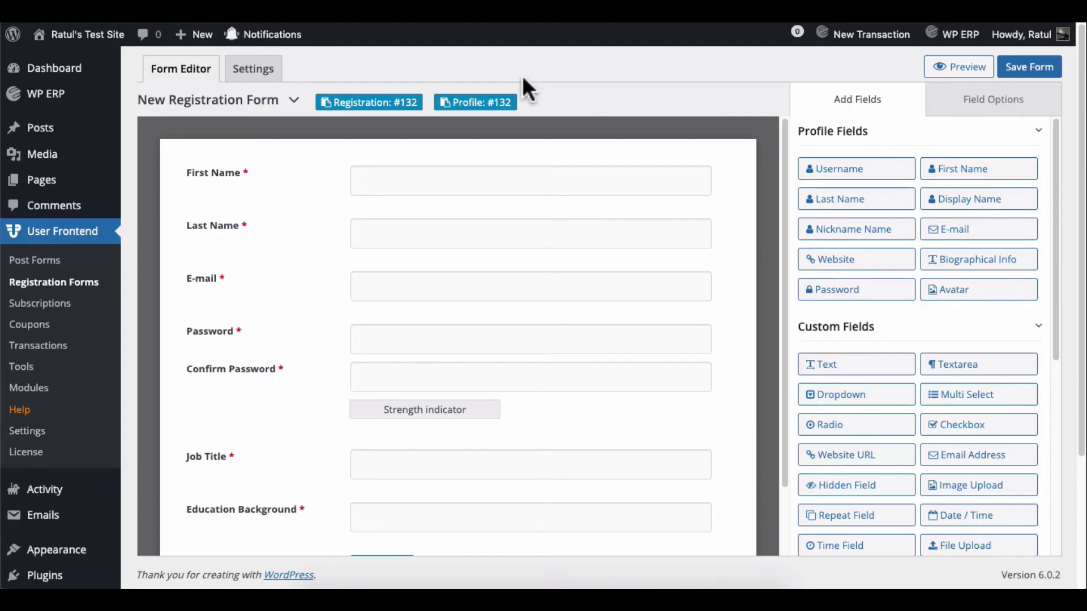
left_click(498, 102)
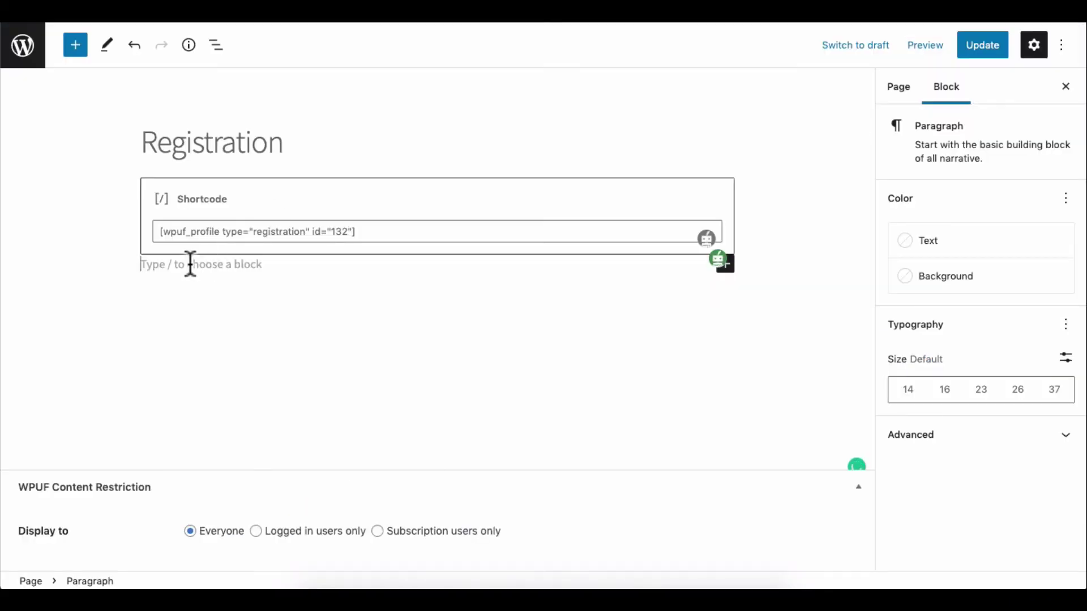
type("[wpuf_profile type=\"profile\" id=\"132\"]")
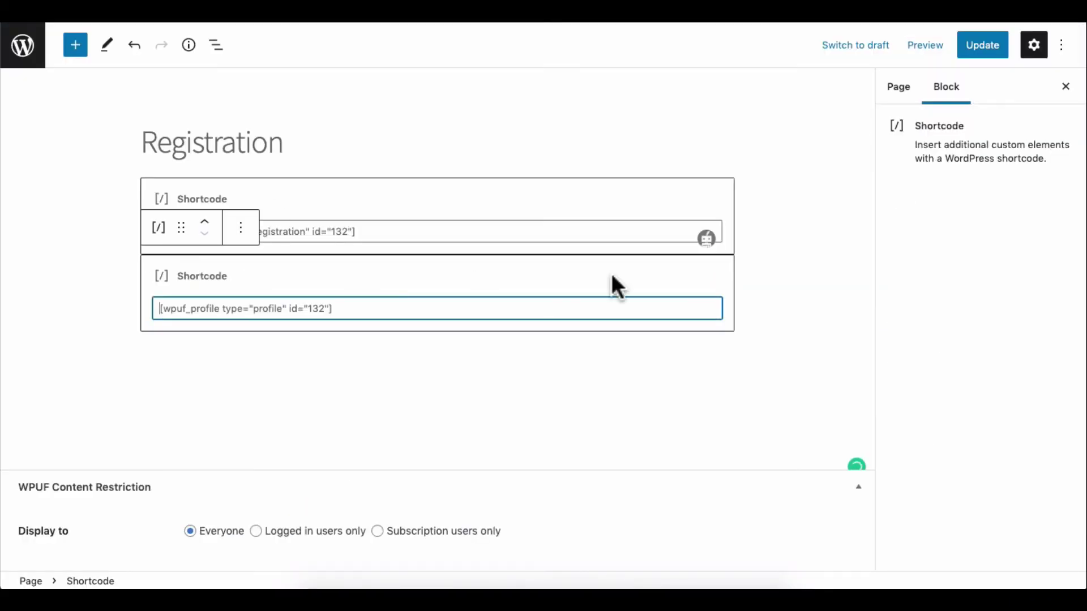
left_click(980, 45)
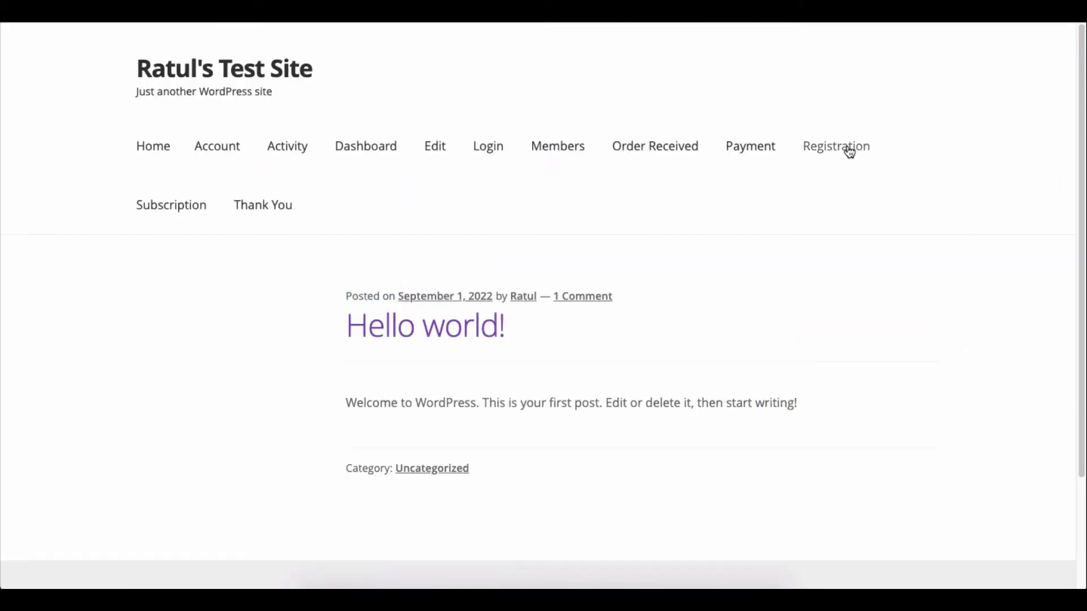
Step: Fill in the new user's details and password, Job Title Bowler, Education Background BBA, then register
left_click(849, 150)
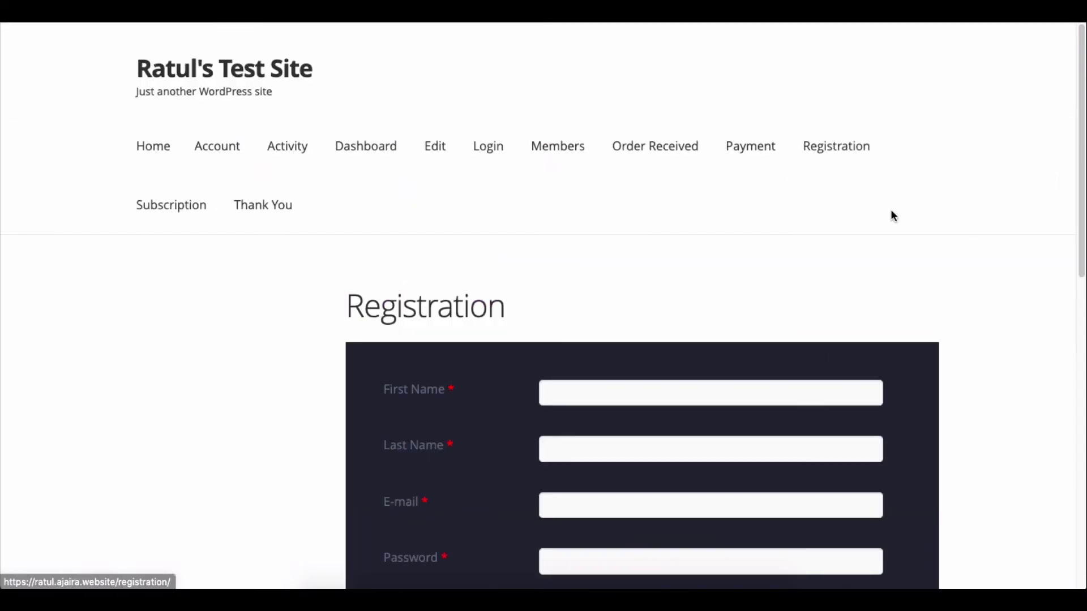
scroll(892, 212, "down", 7)
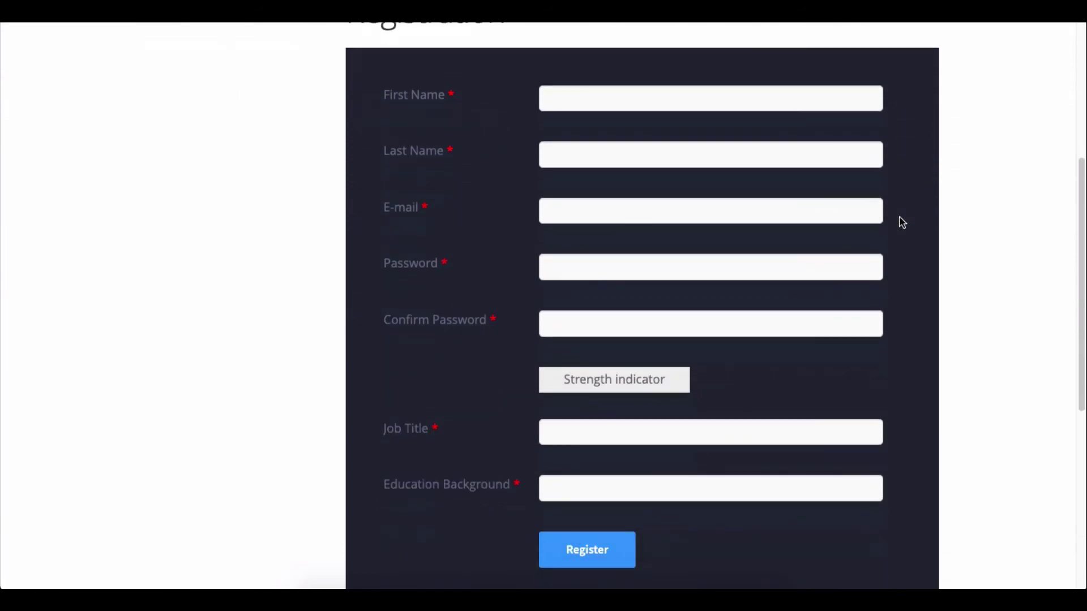
scroll(843, 294, "up", 2)
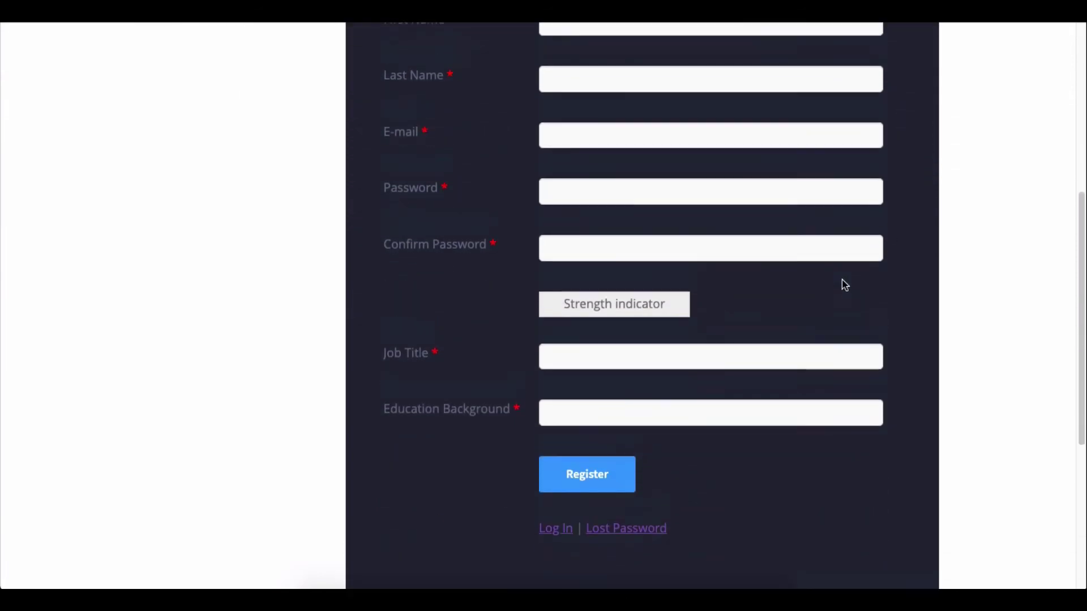
scroll(824, 115, "up", 1)
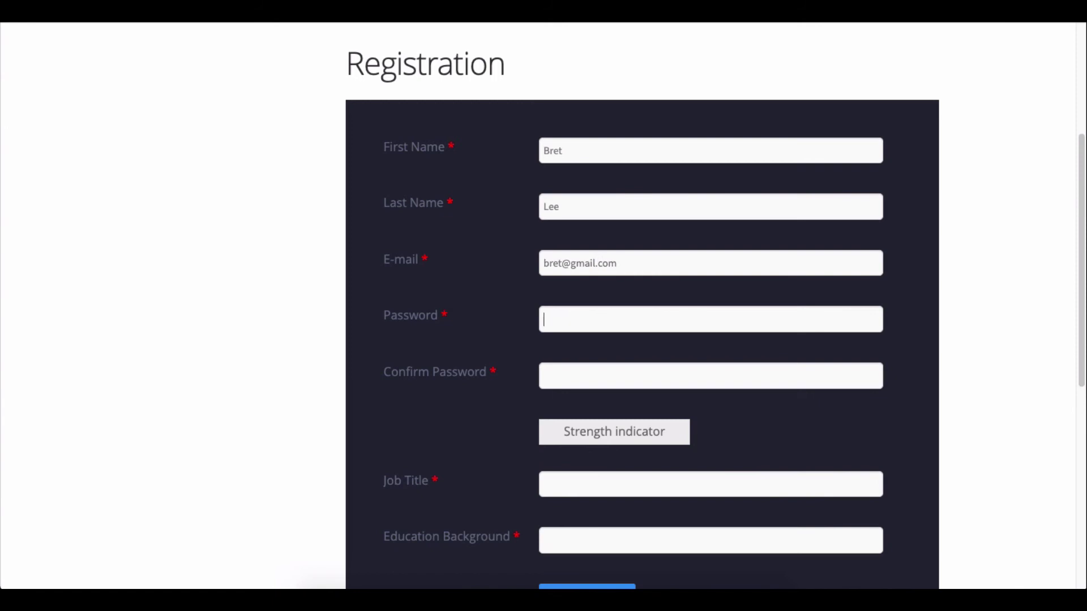
type("12345")
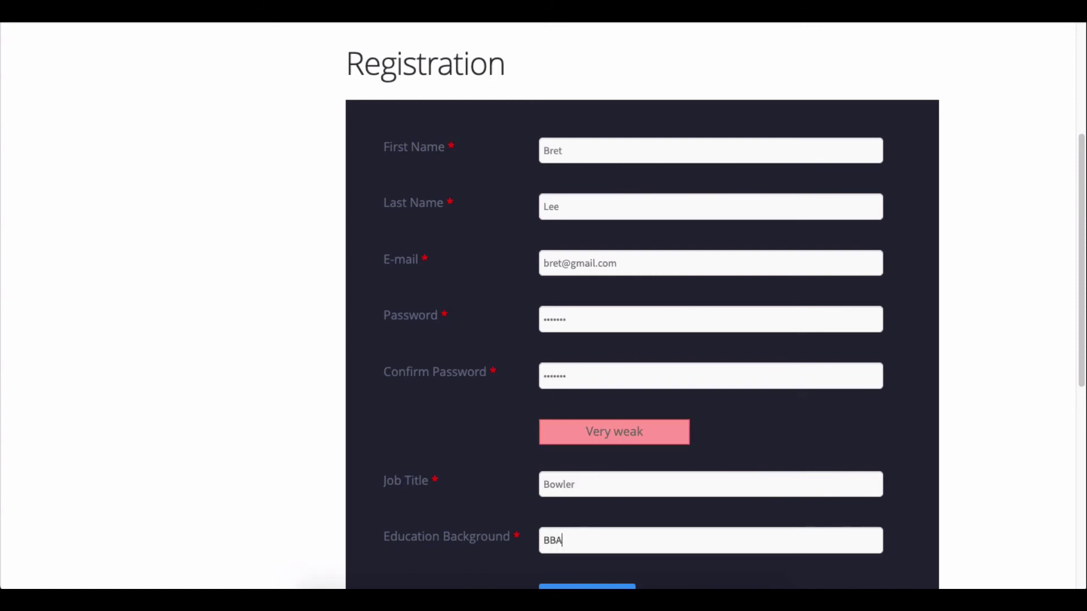
scroll(642, 306, "down", 2)
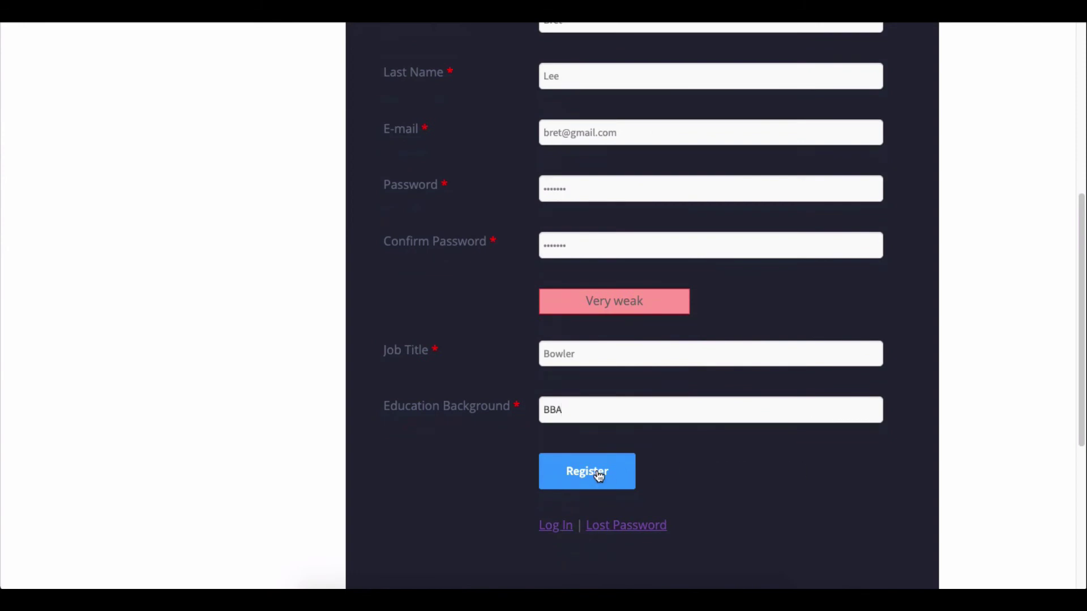
left_click(598, 475)
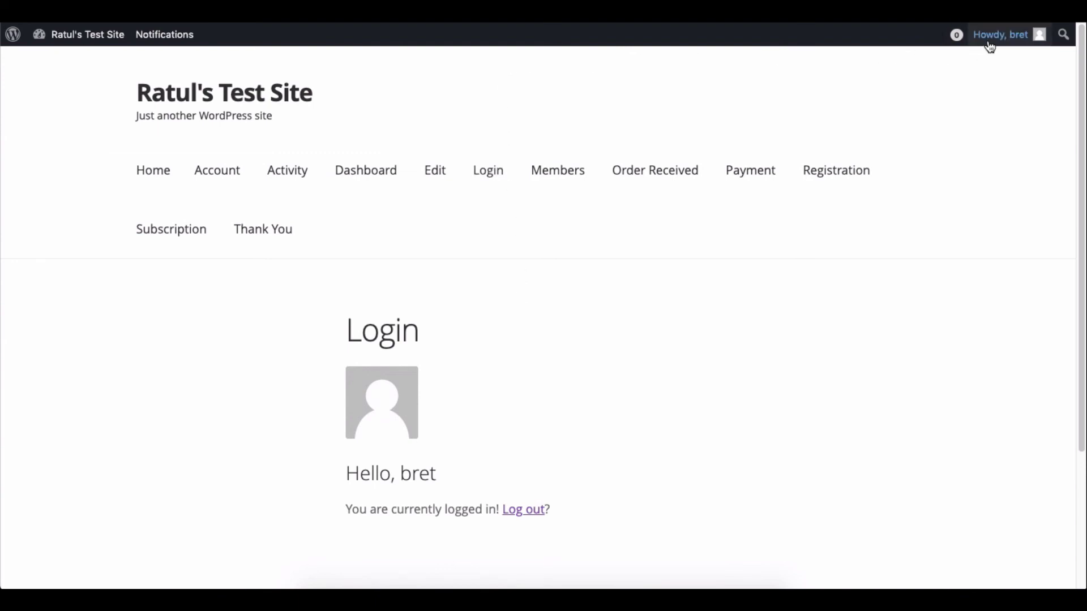
Step: View the new member's profile and check the Job Title Bowler and Education Background BBA entries
mouse_move(990, 47)
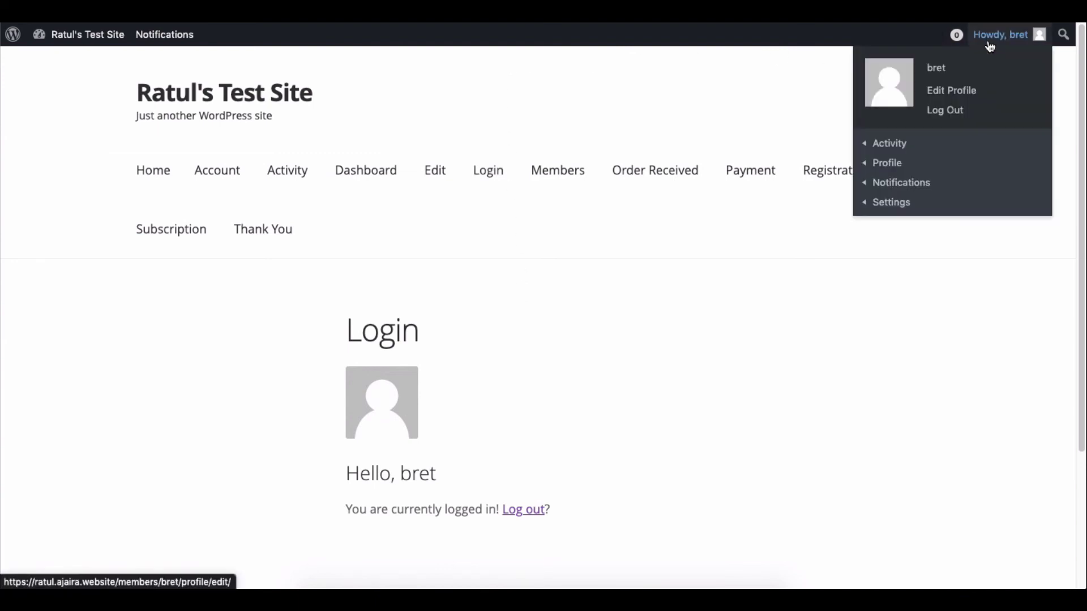
left_click(878, 168)
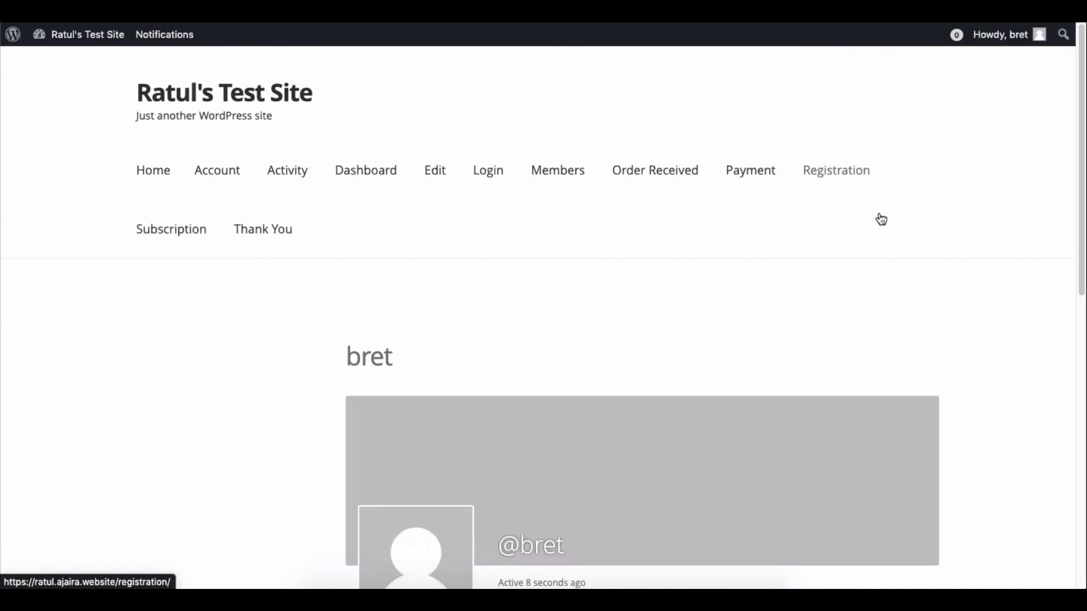
scroll(869, 287, "down", 6)
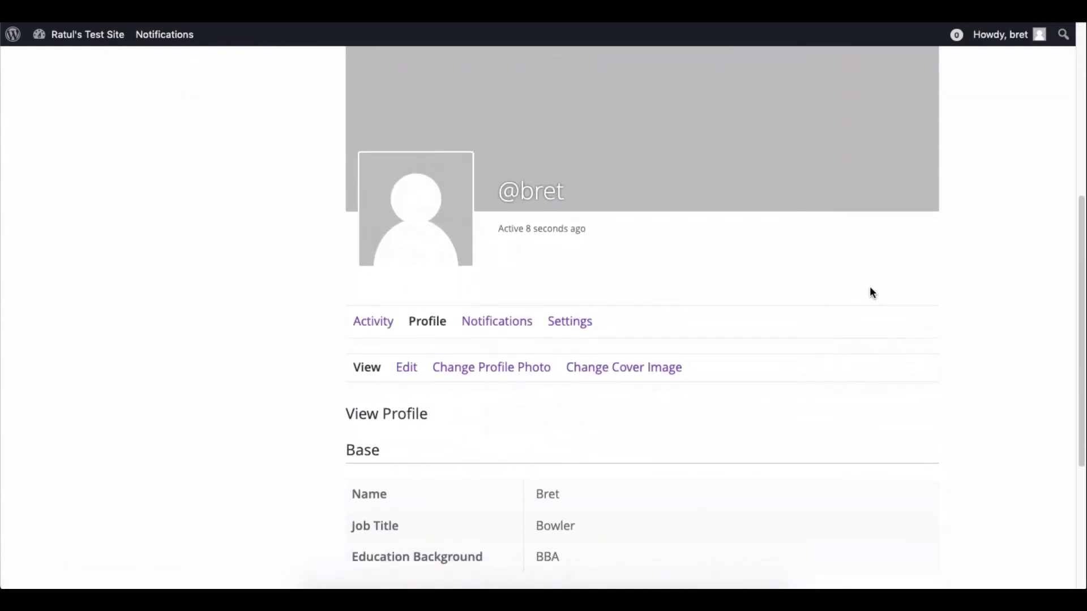
scroll(871, 292, "down", 1)
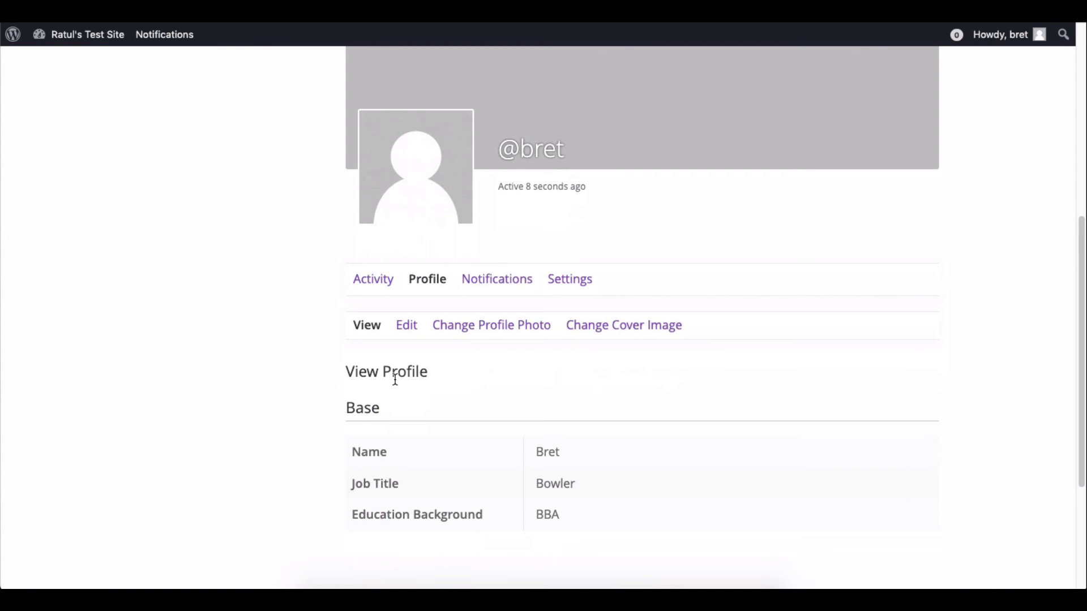
scroll(1014, 380, "up", 2)
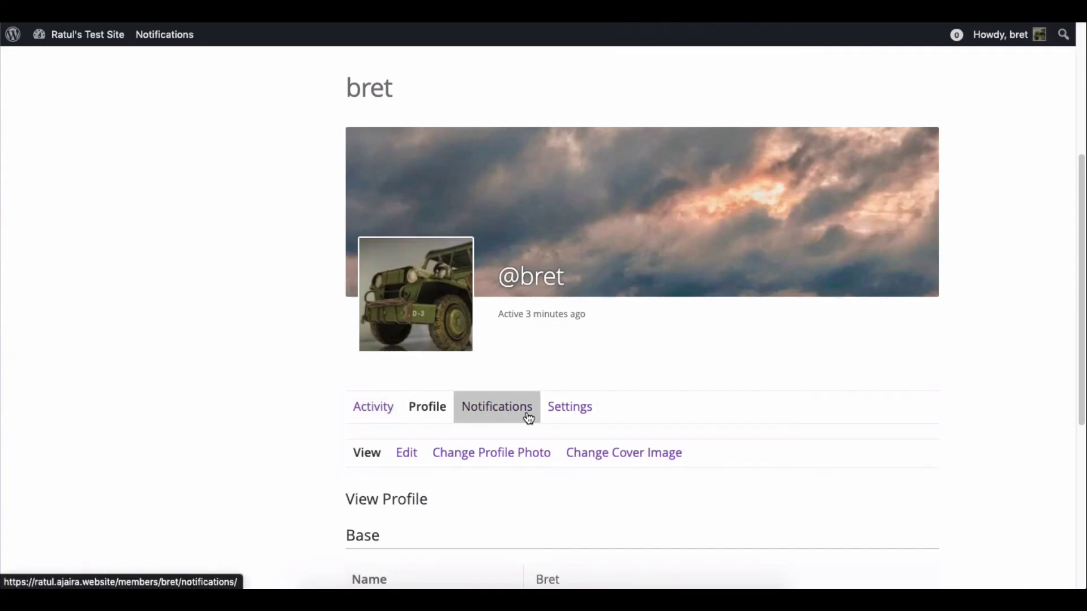
scroll(800, 416, "down", 1)
scroll(798, 415, "down", 2)
scroll(736, 408, "up", 1)
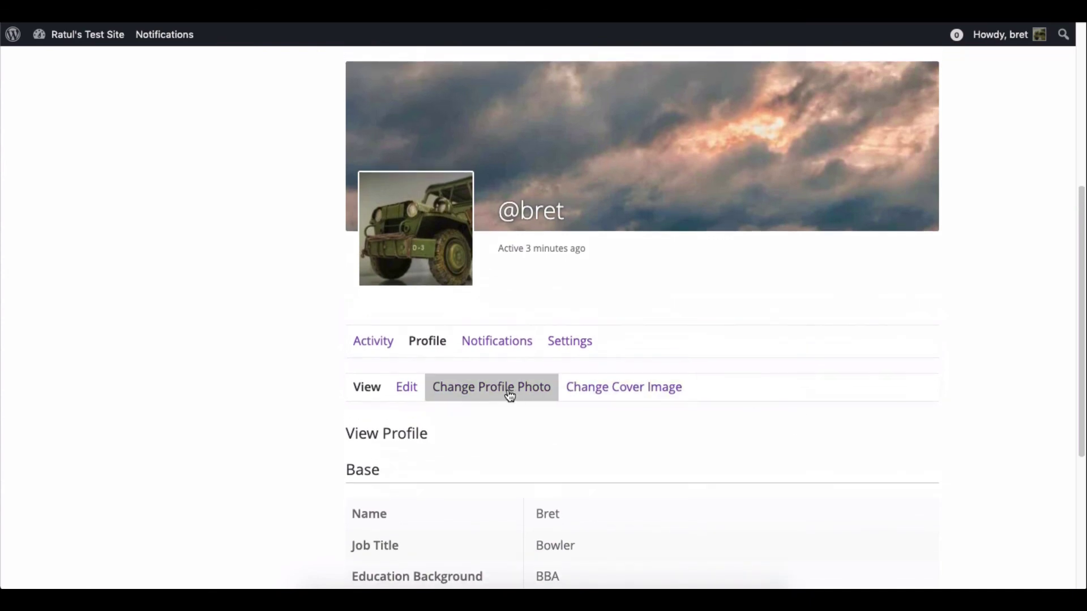
left_click(369, 390)
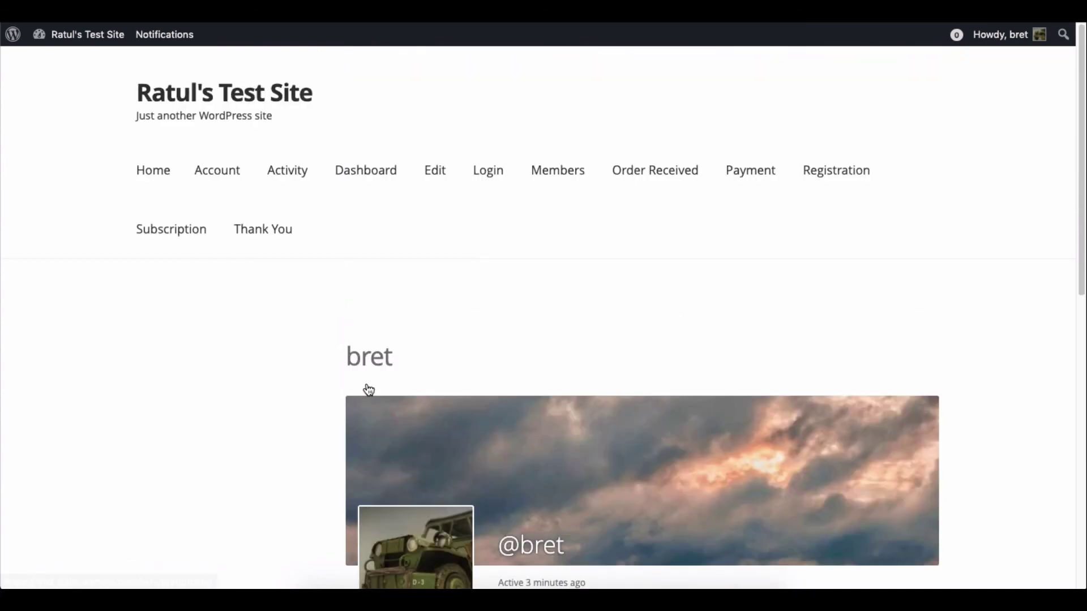
scroll(369, 389, "down", 6)
scroll(368, 389, "down", 1)
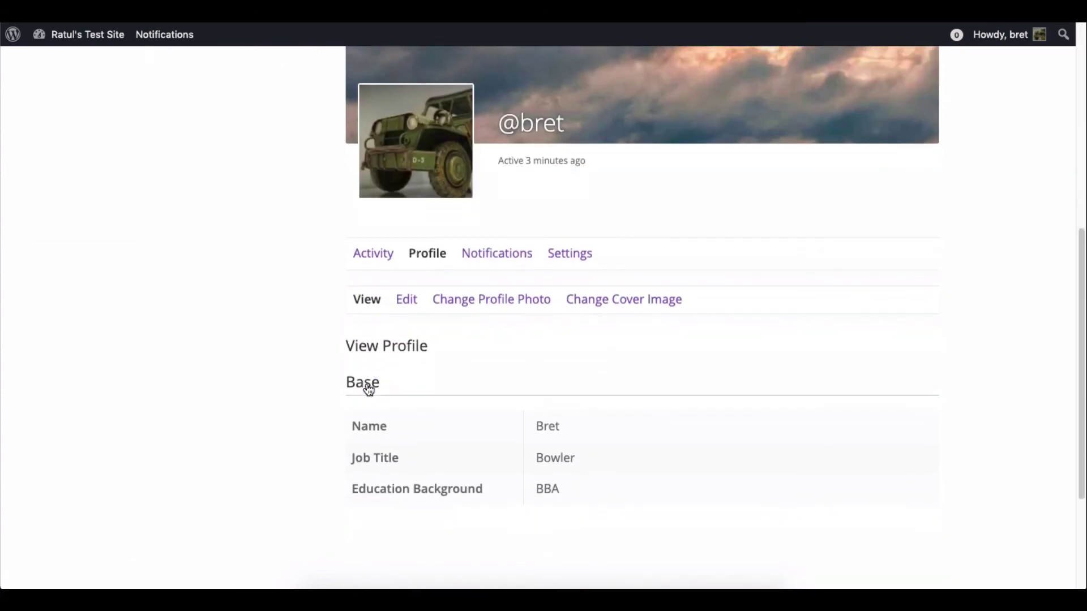
scroll(366, 388, "up", 3)
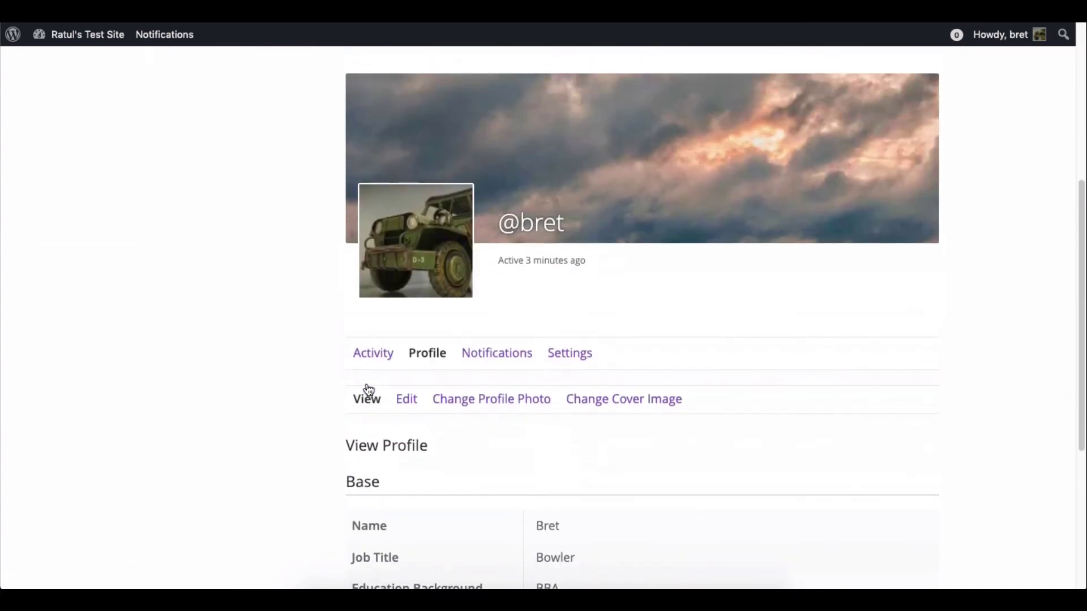
left_click(583, 361)
scroll(583, 361, "down", 4)
scroll(583, 361, "up", 2)
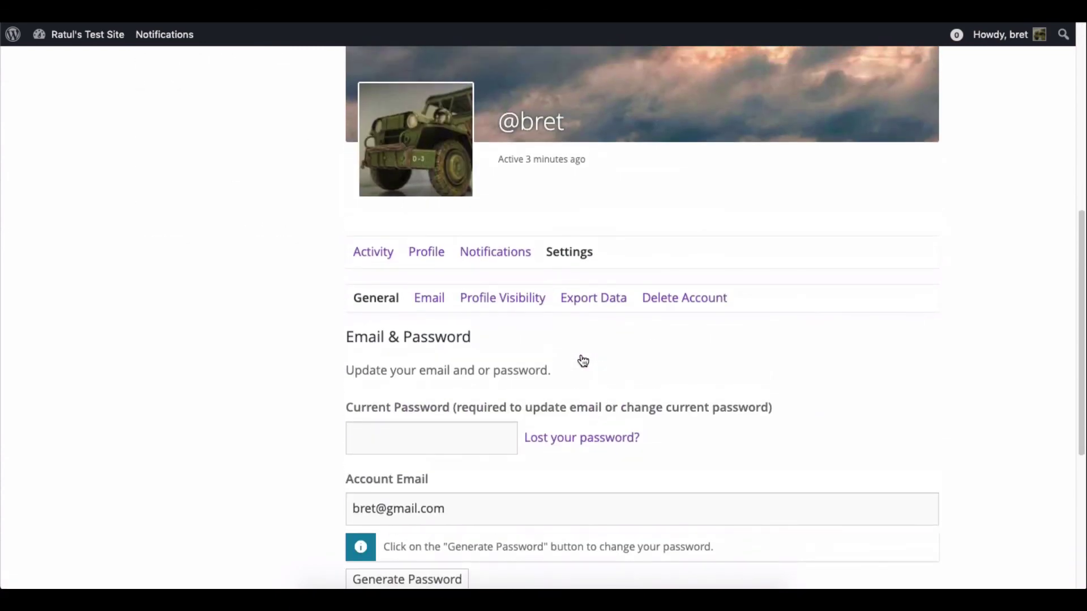
left_click(426, 251)
scroll(426, 250, "down", 8)
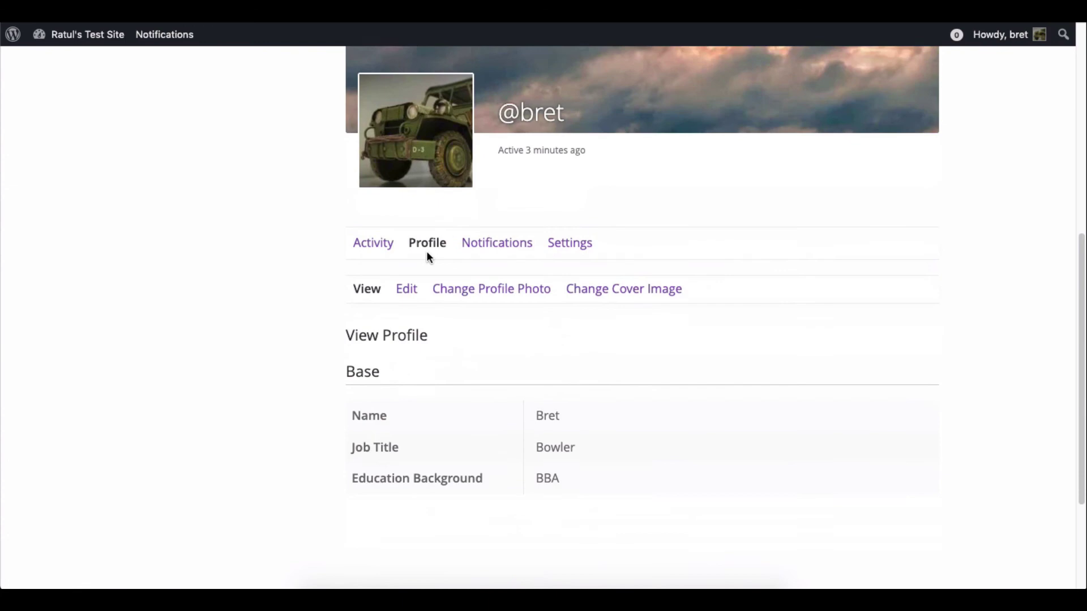
left_click(406, 225)
scroll(415, 253, "down", 10)
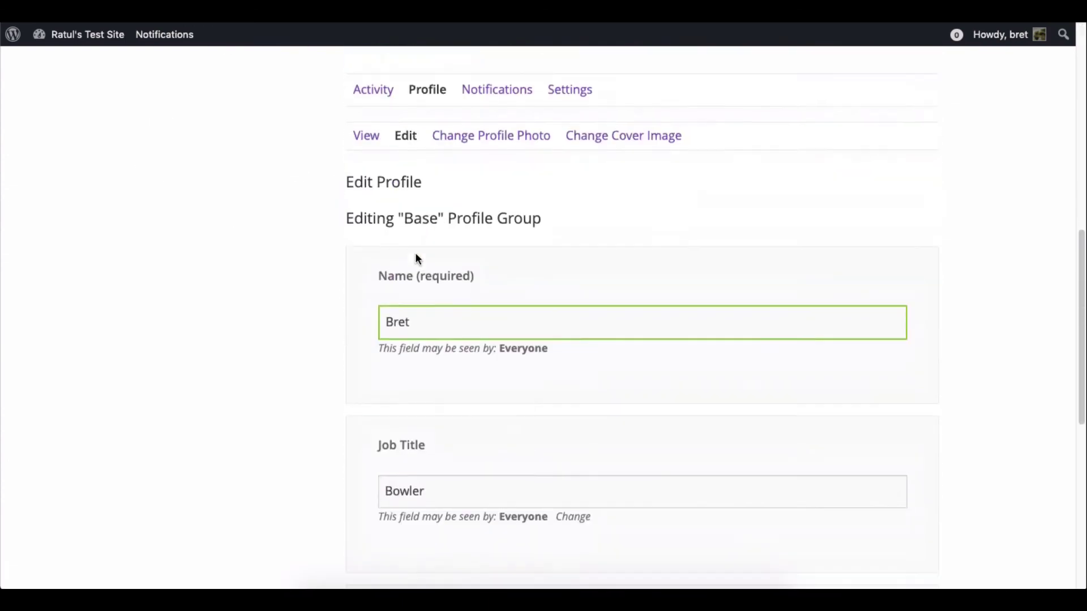
scroll(431, 410, "down", 5)
scroll(428, 401, "up", 12)
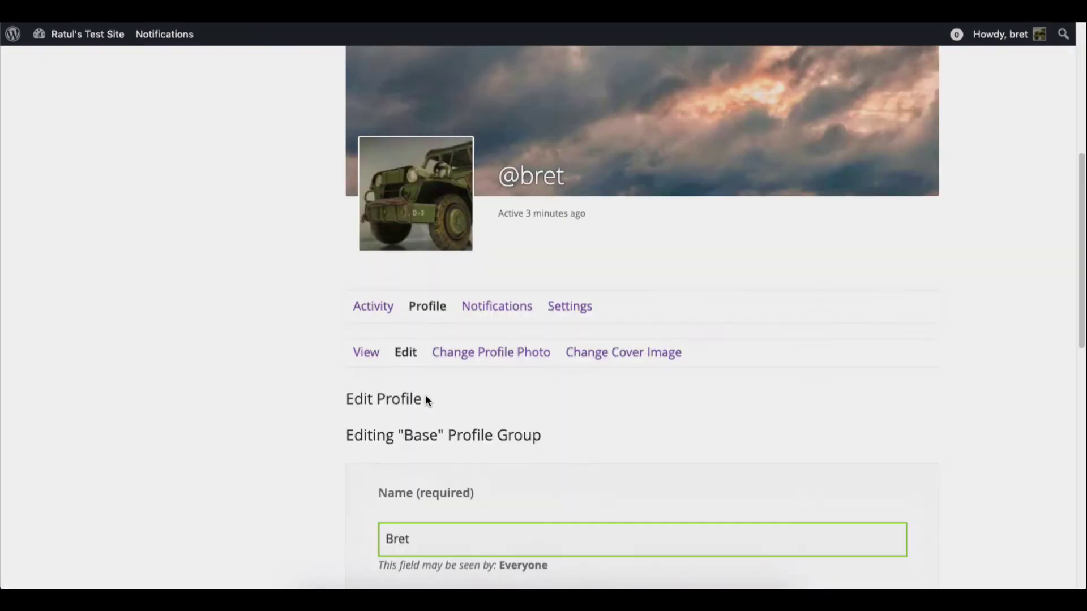
left_click(364, 352)
scroll(1054, 345, "down", 4)
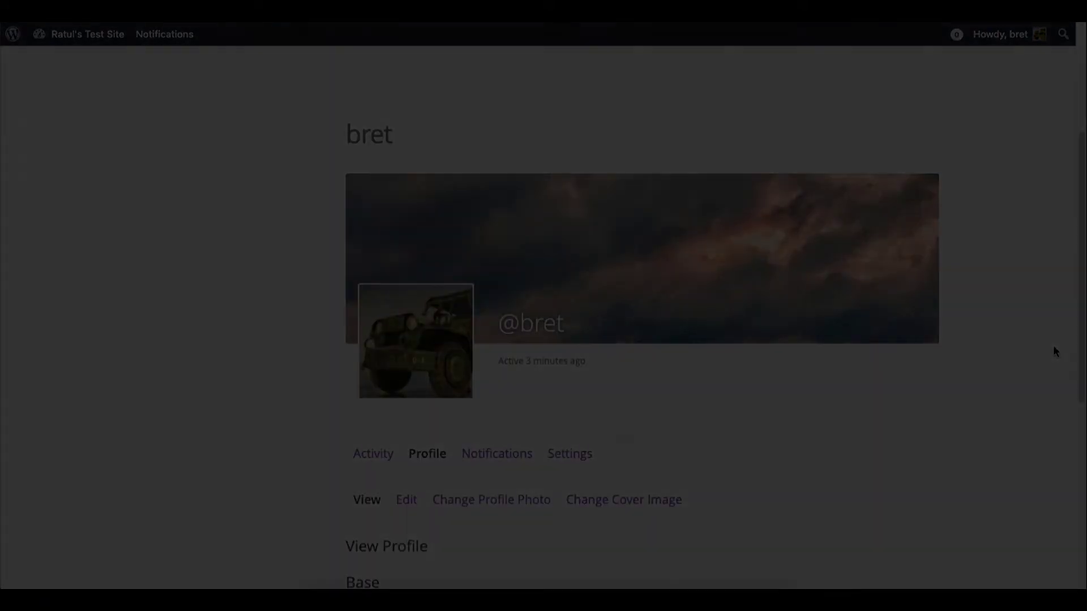